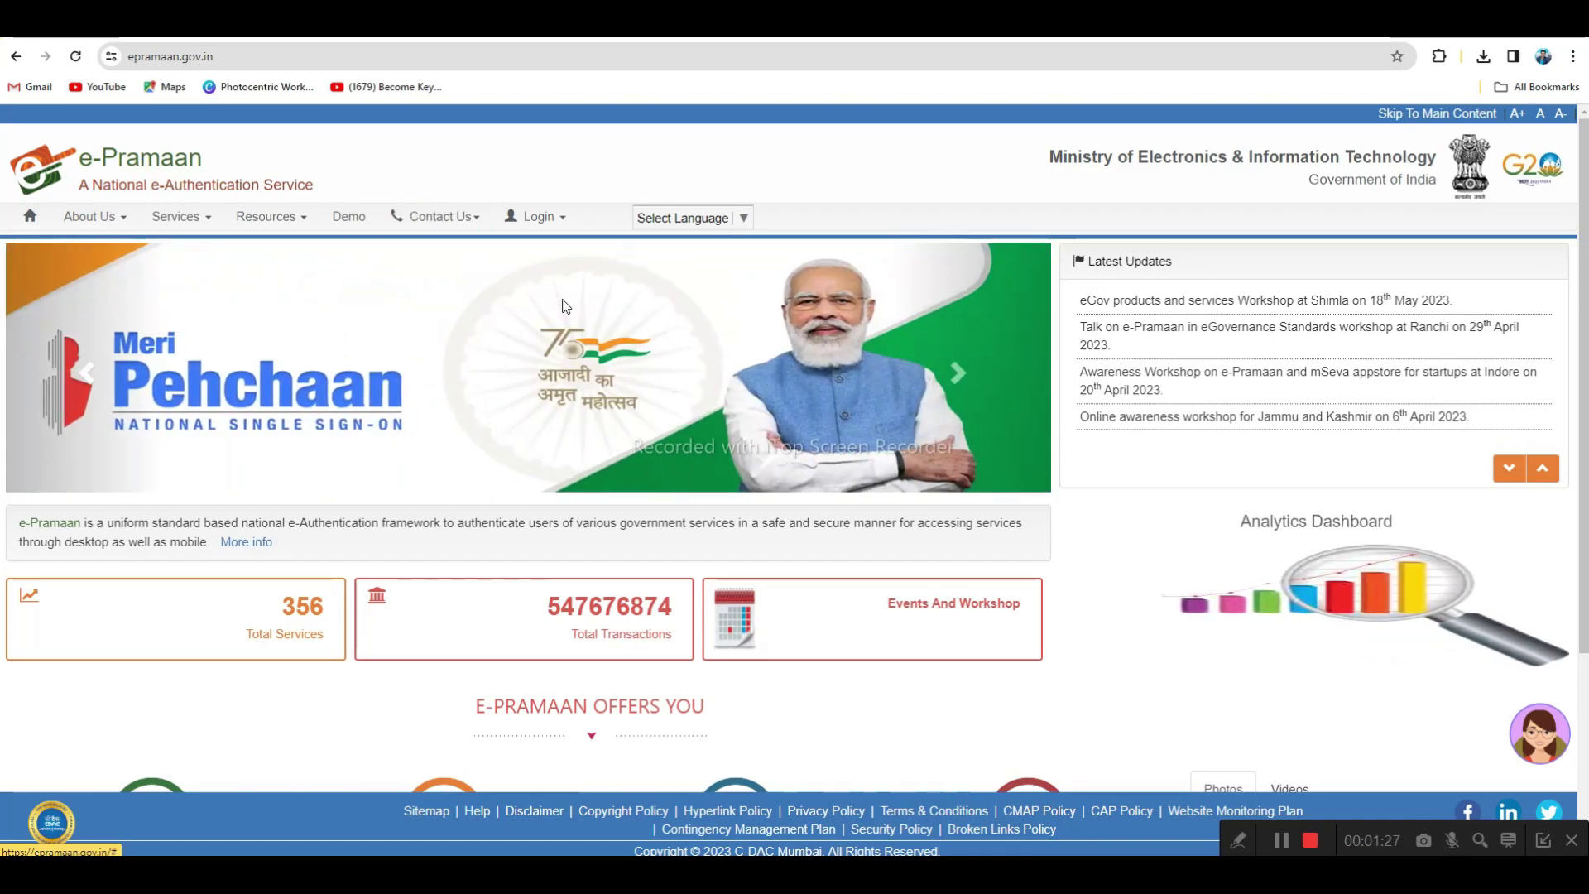
# Open the citizen User sign-in page from Login and allow location access
pyautogui.click(563, 222)
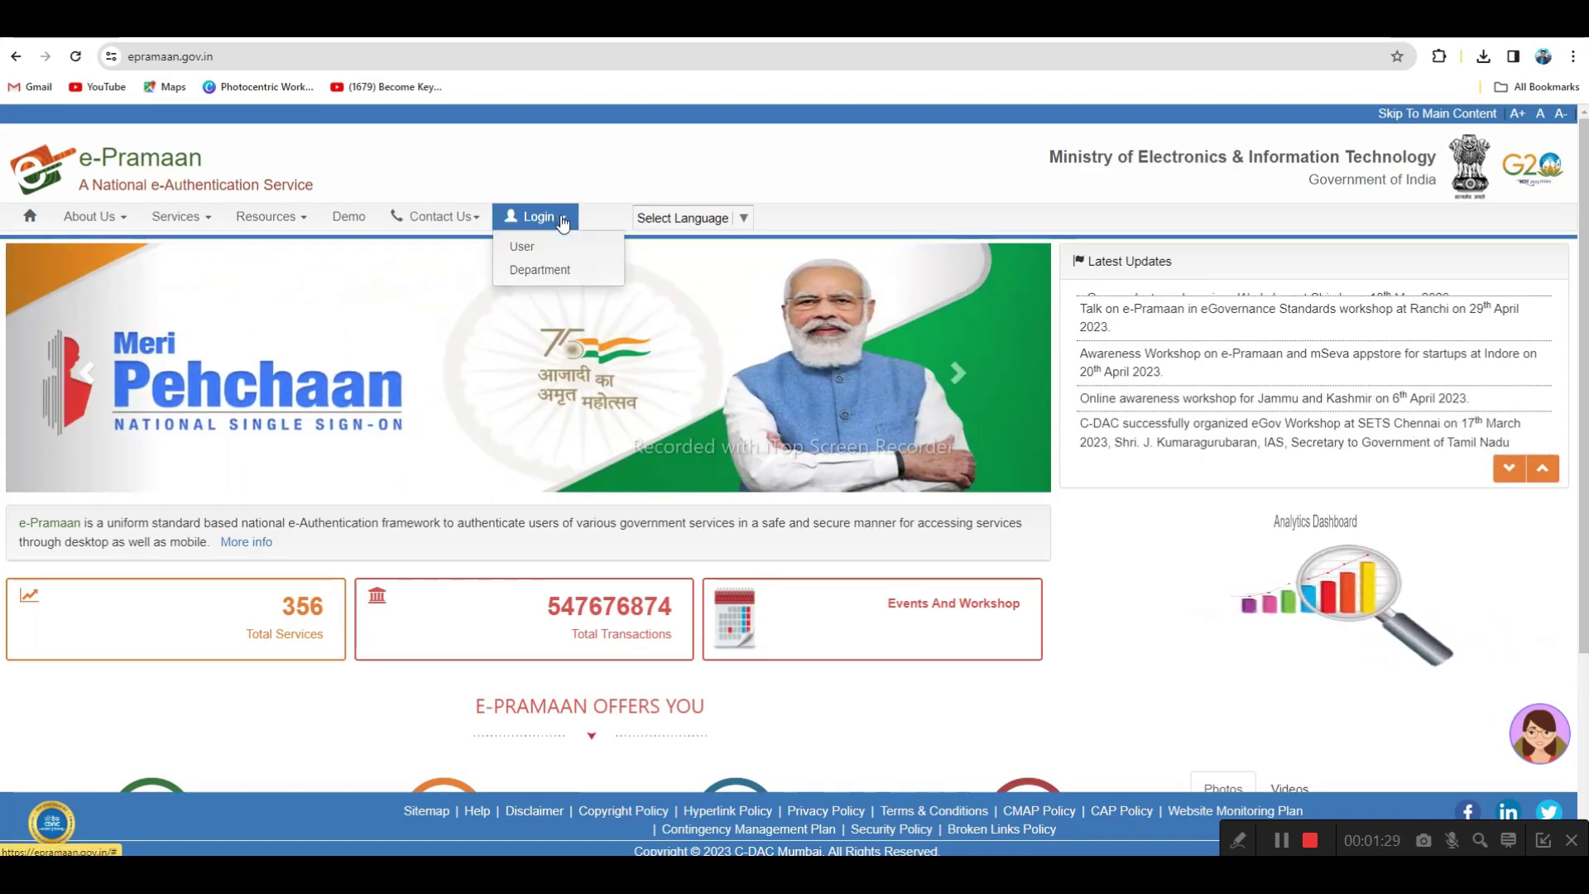
pyautogui.click(523, 248)
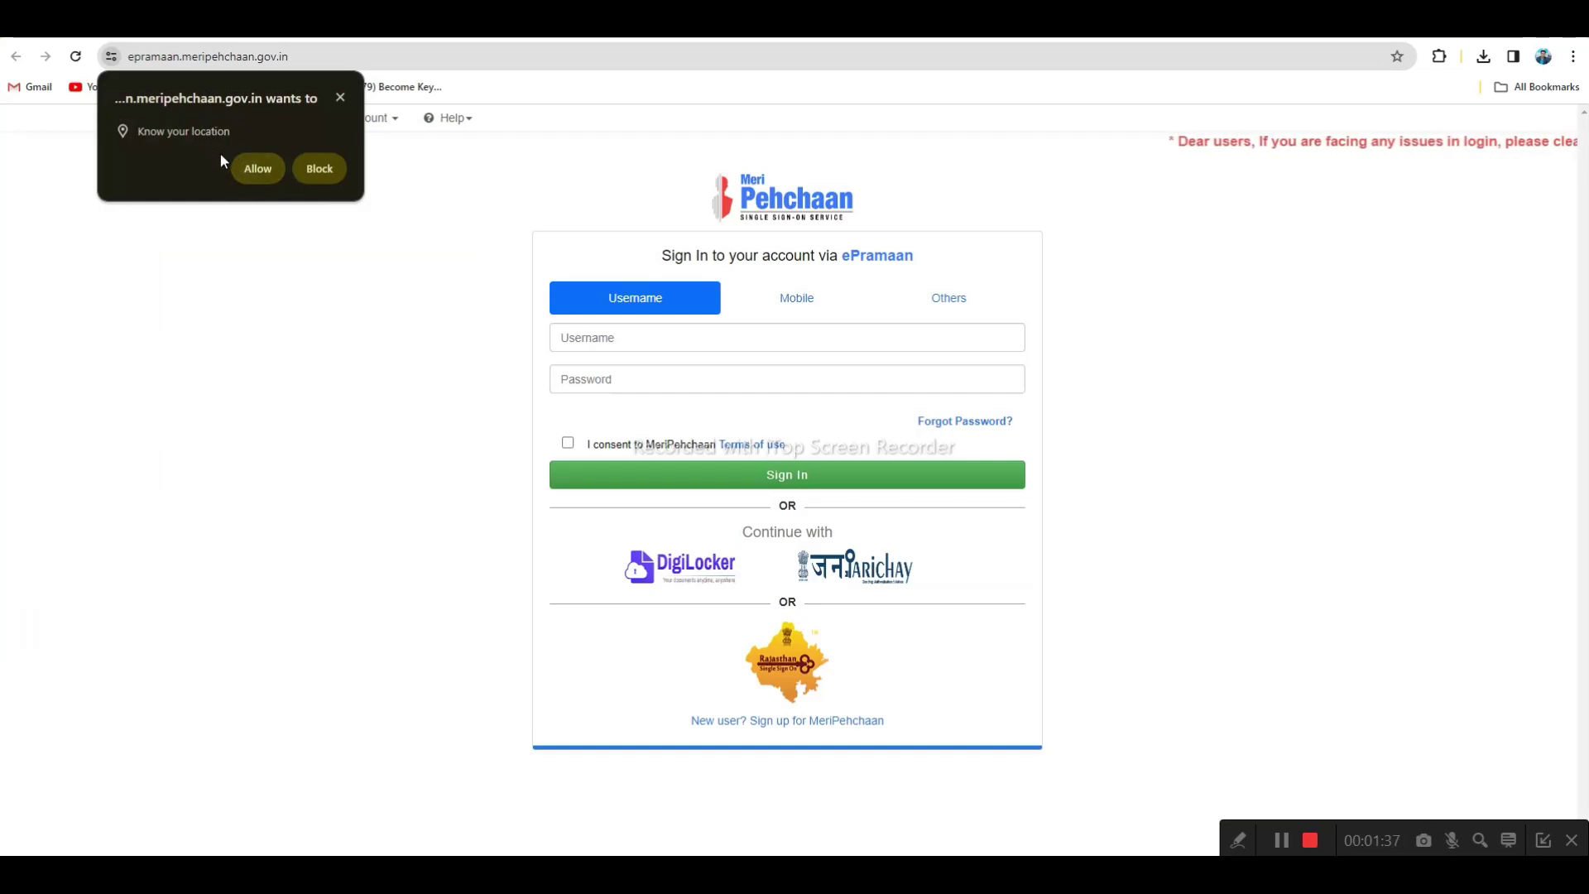
pyautogui.click(248, 168)
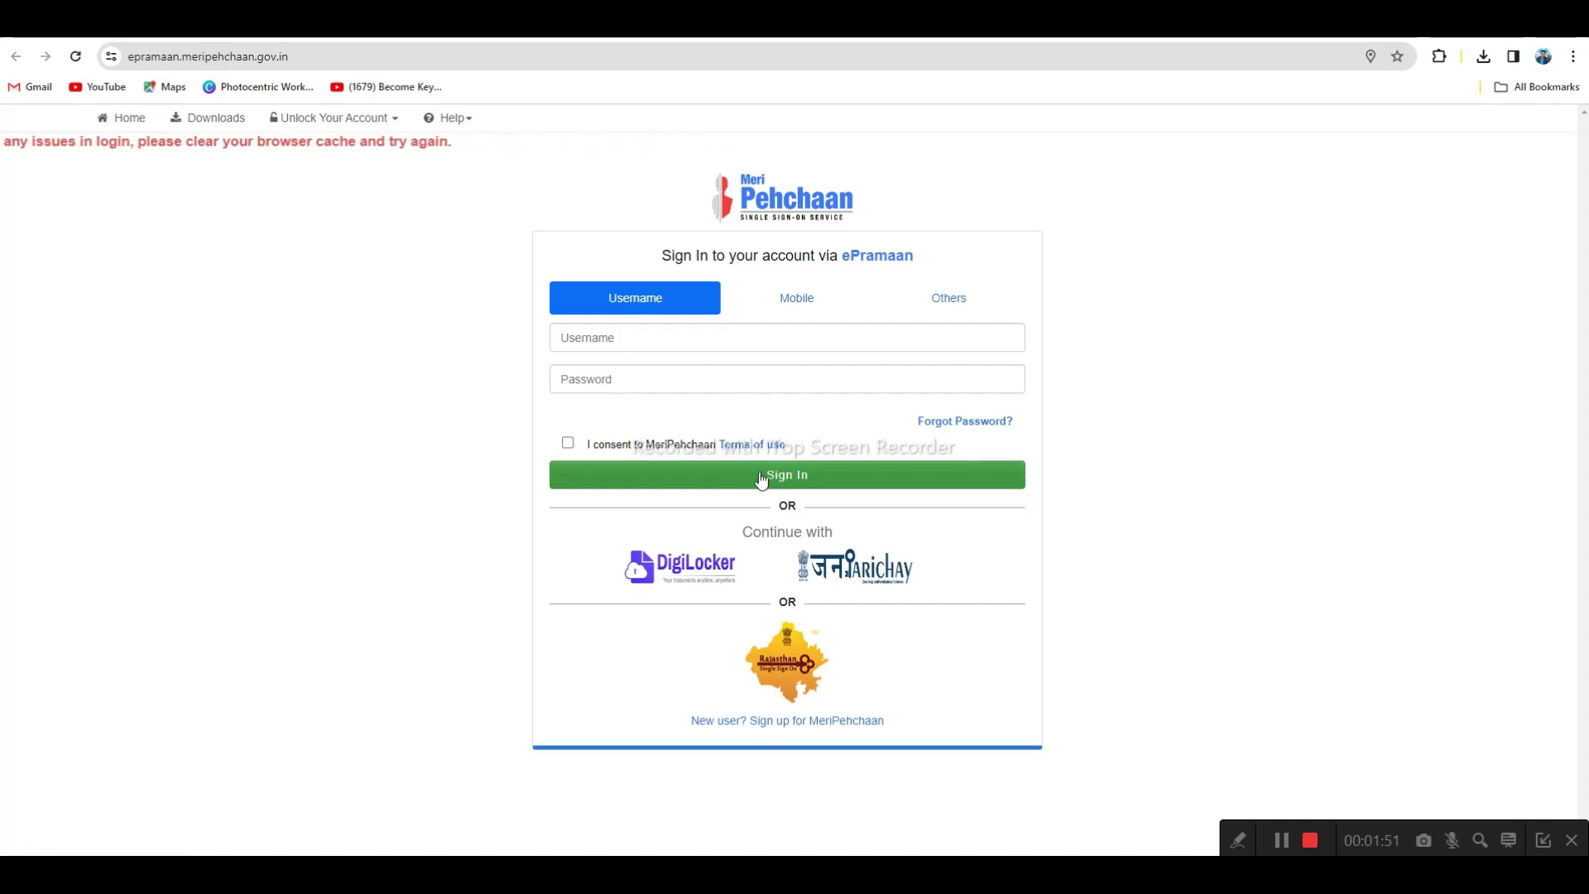
# Review the Mobile, Others and Username sign-in options, ending on Username
pyautogui.click(794, 308)
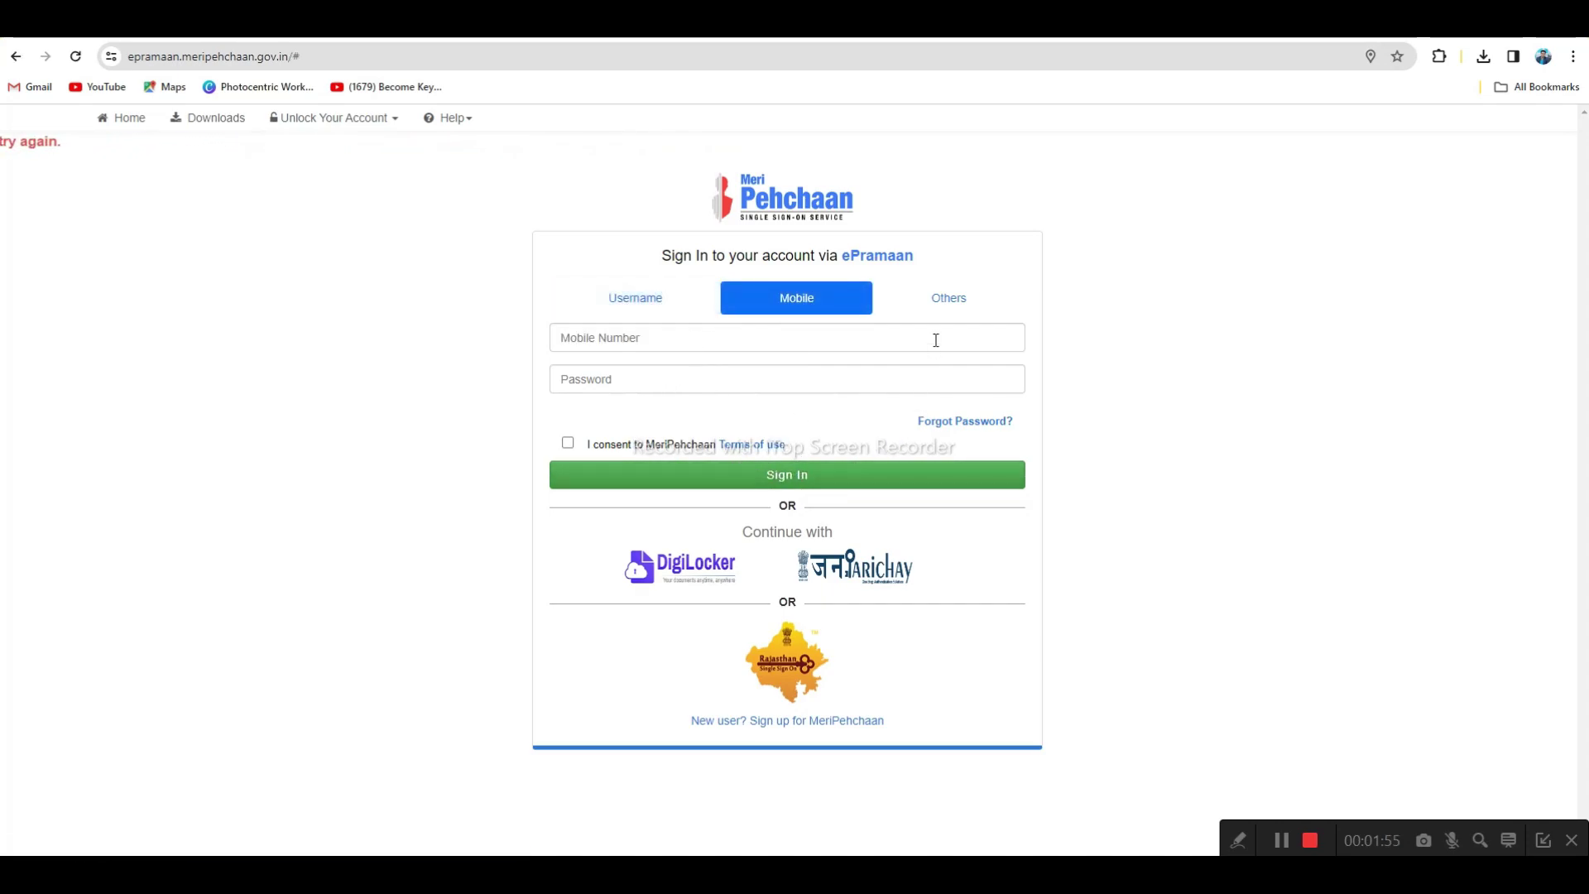
pyautogui.click(945, 304)
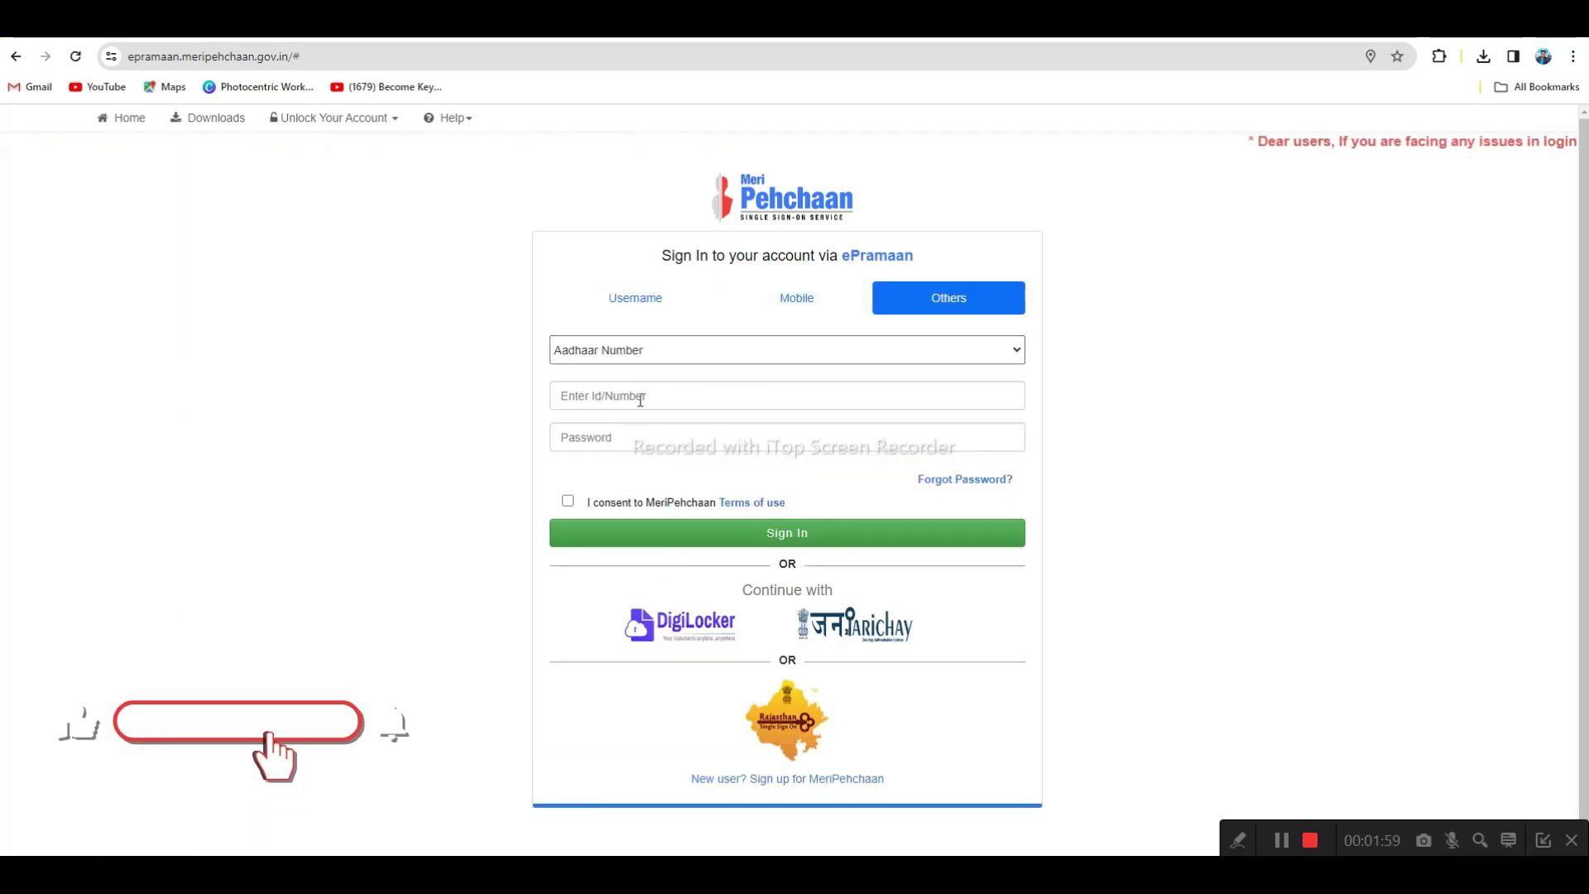
pyautogui.click(643, 308)
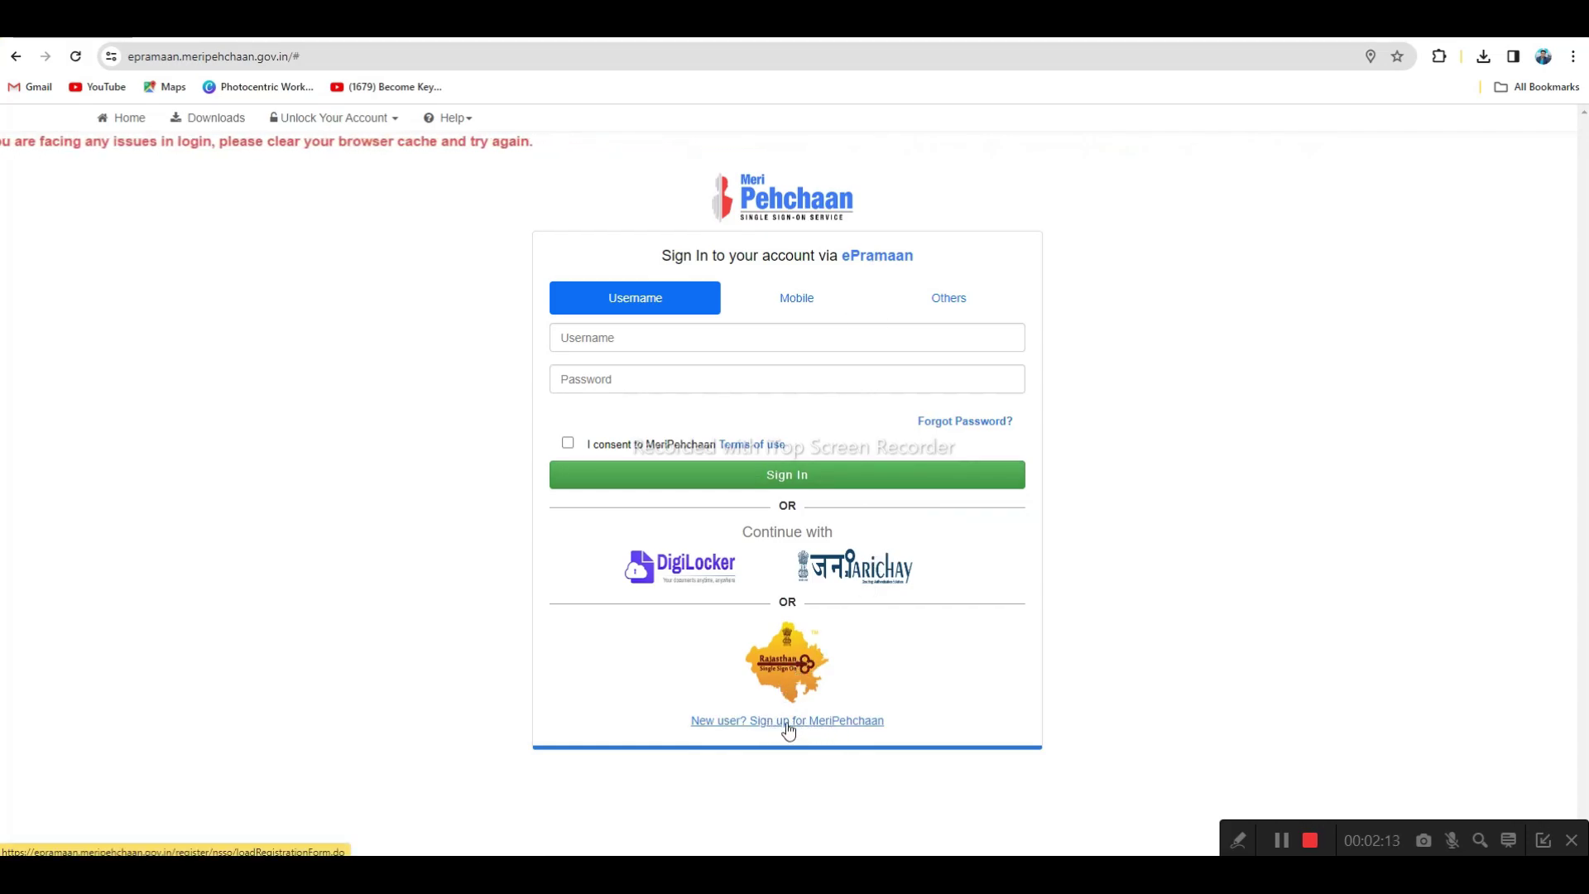
# Go to the 'Sign up for e-Pramaan' new-user form and start on the UserName field
pyautogui.click(823, 720)
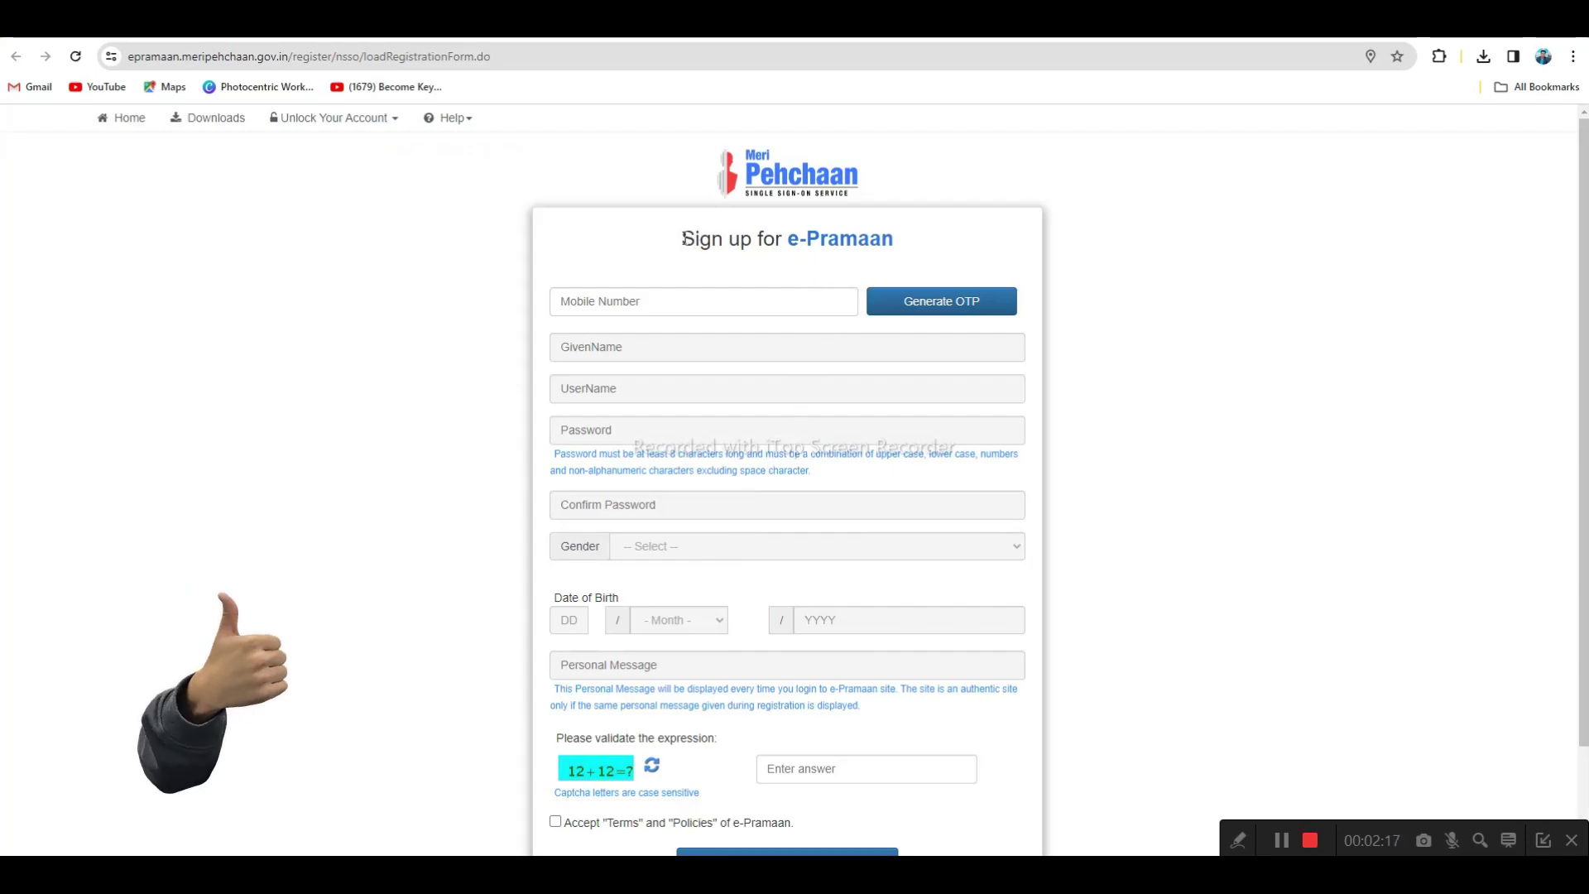
pyautogui.moveTo(684, 239); pyautogui.dragTo(902, 246)
pyautogui.click(958, 241)
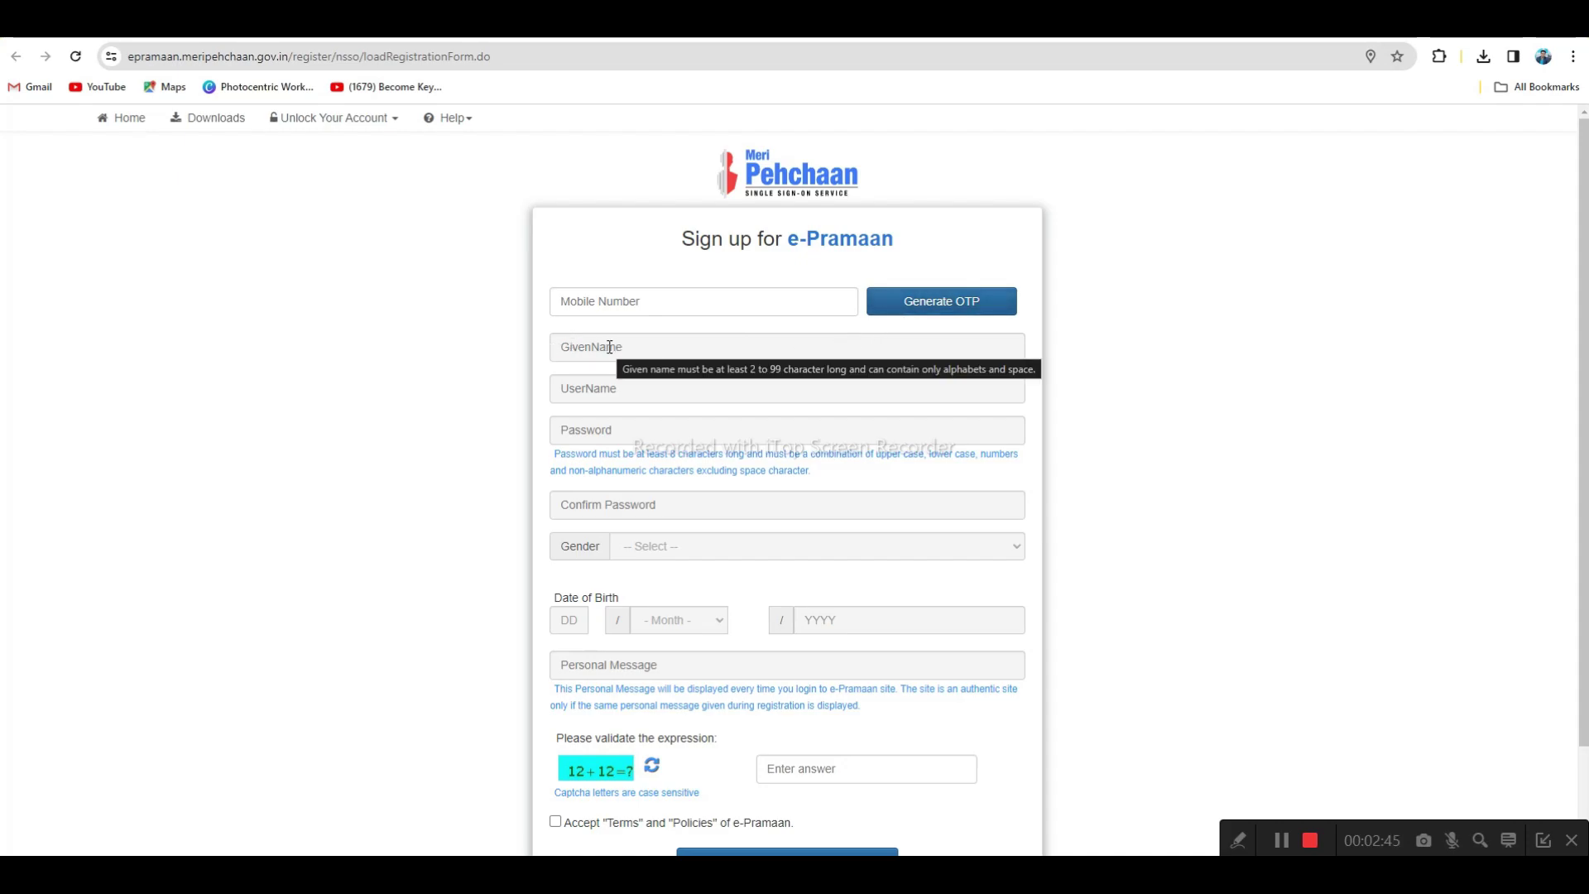
pyautogui.click(604, 390)
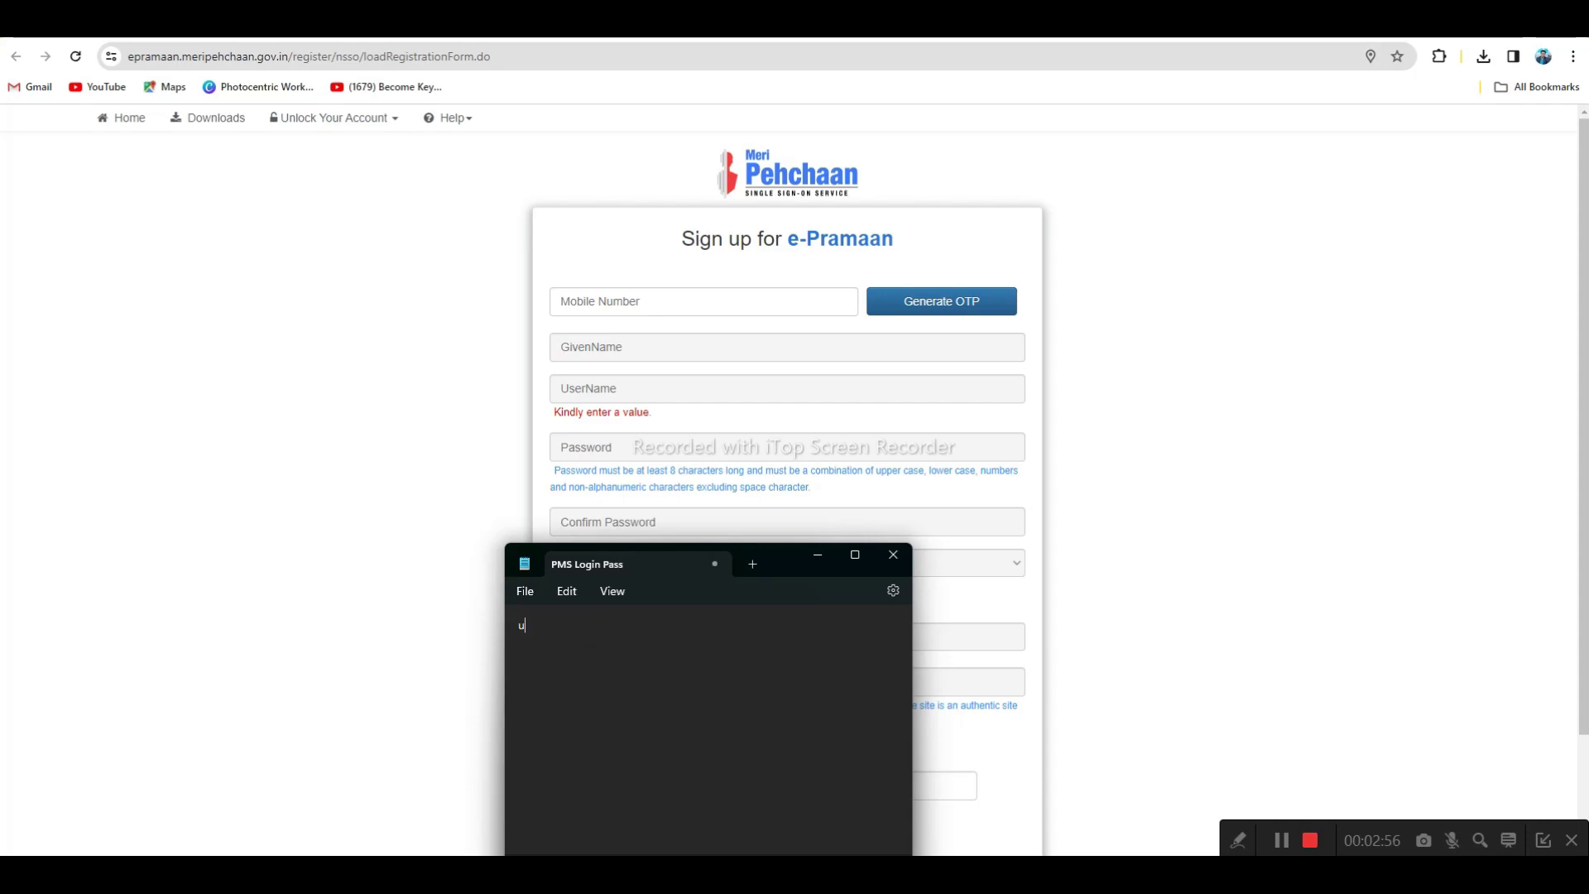
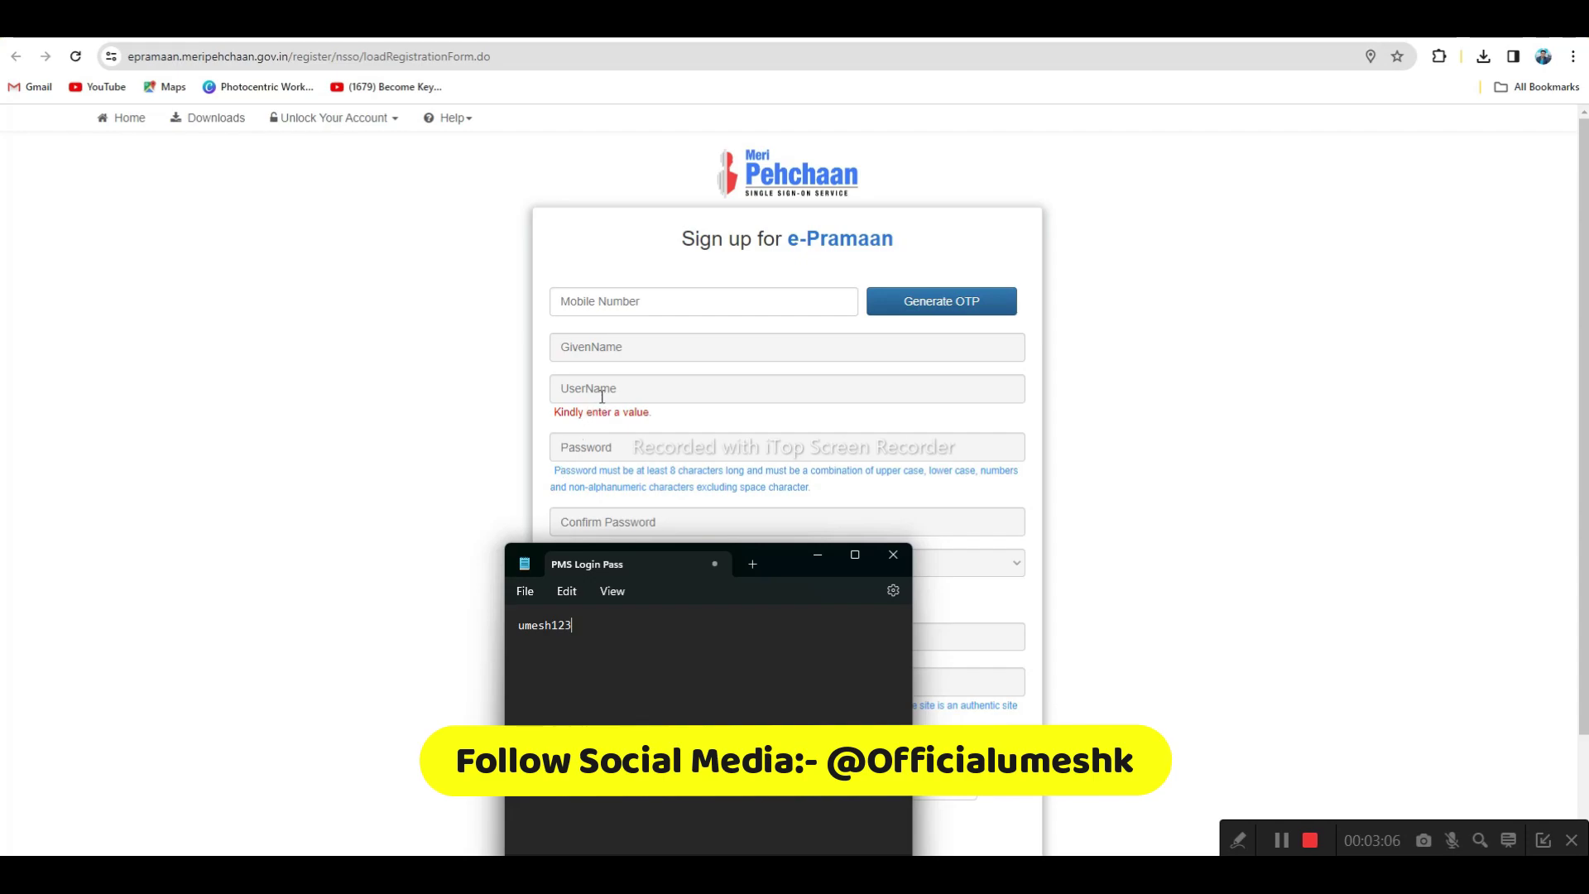
# Note the chosen username in 'PMS Login Pass', then check the form's password length and character rules
pyautogui.click(818, 554)
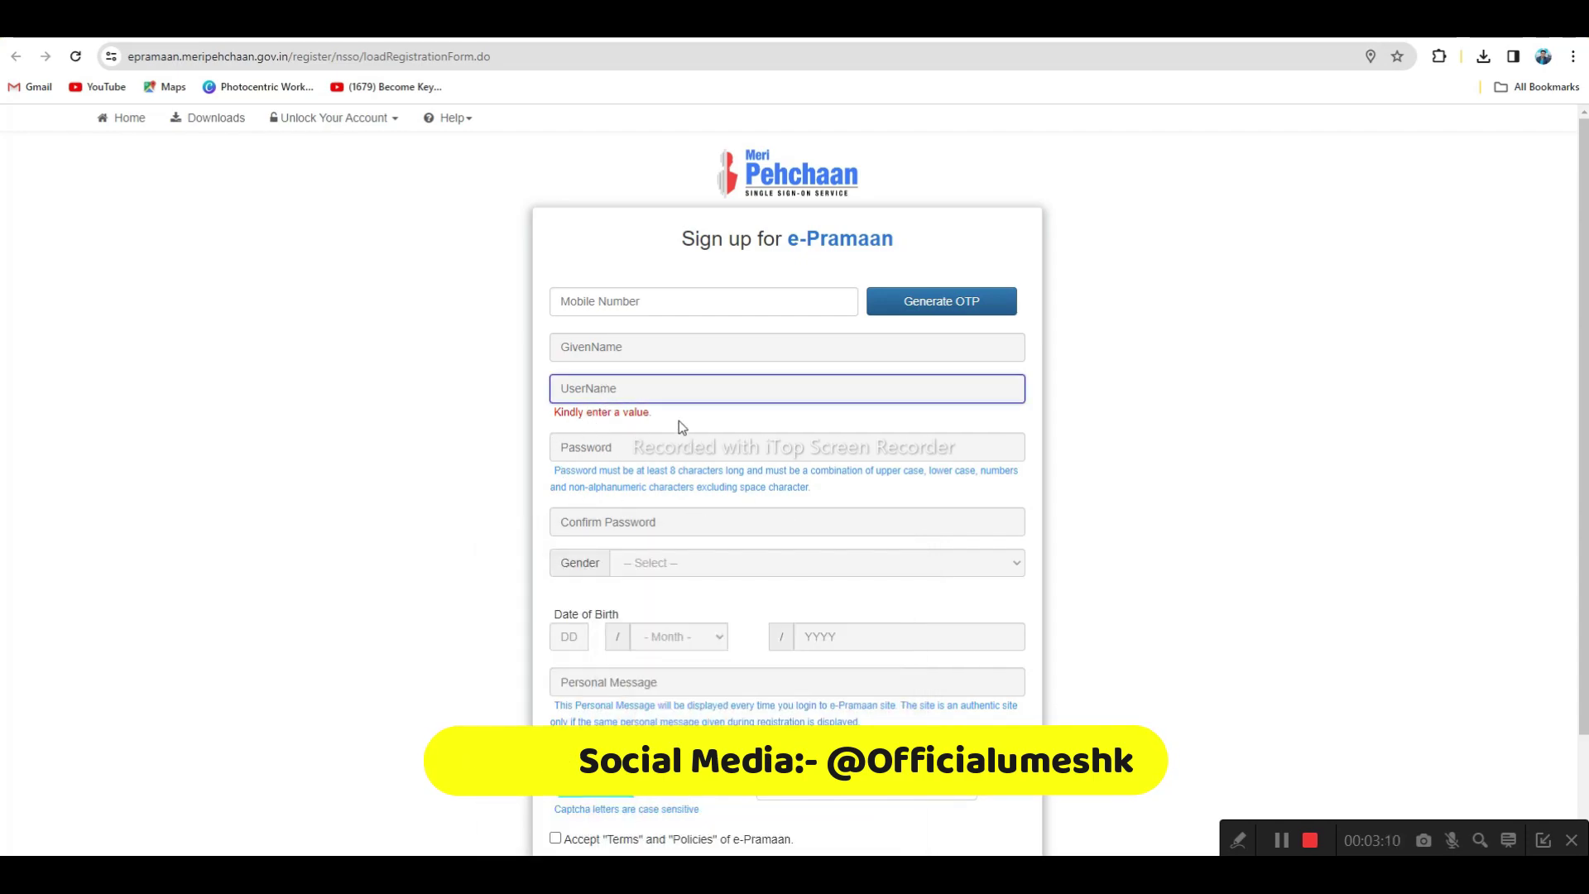
pyautogui.click(614, 447)
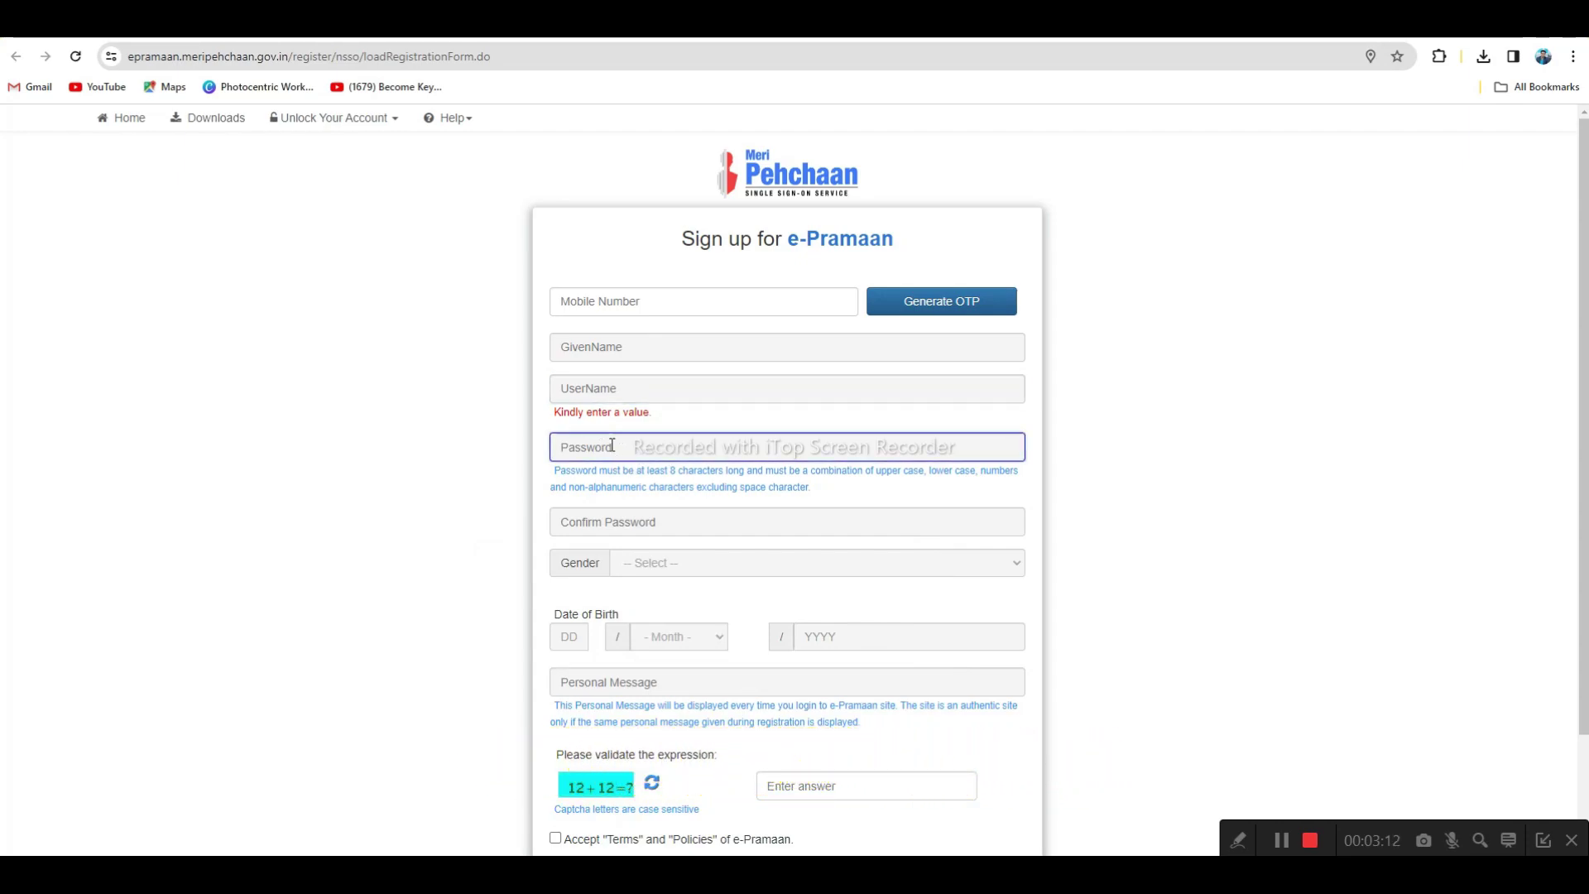
pyautogui.moveTo(648, 471); pyautogui.dragTo(662, 471)
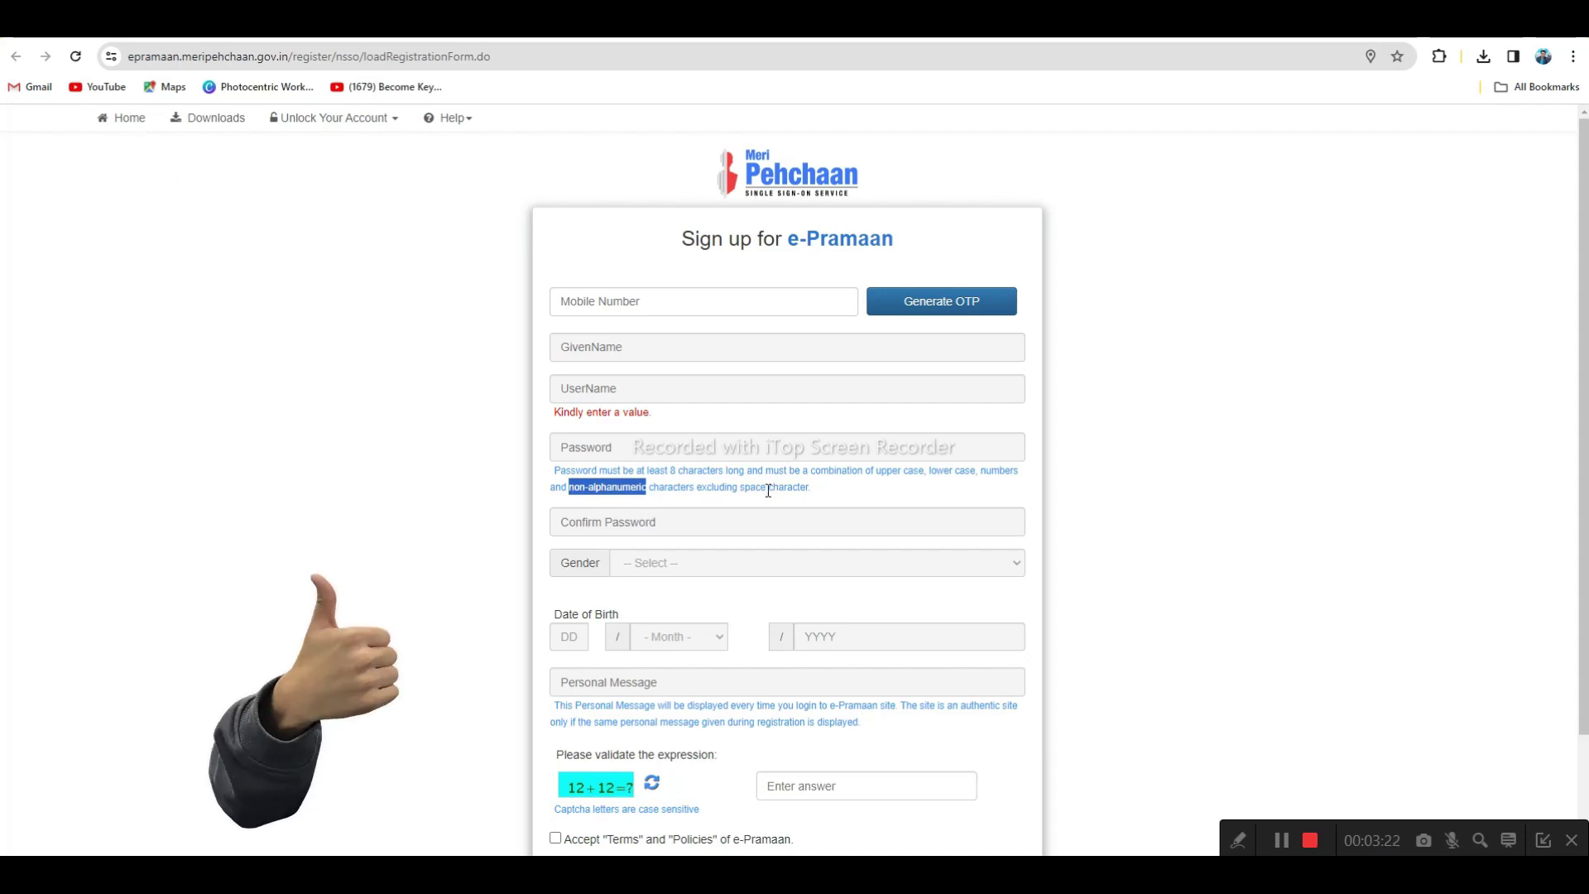
pyautogui.moveTo(739, 487); pyautogui.dragTo(806, 488)
pyautogui.click(821, 494)
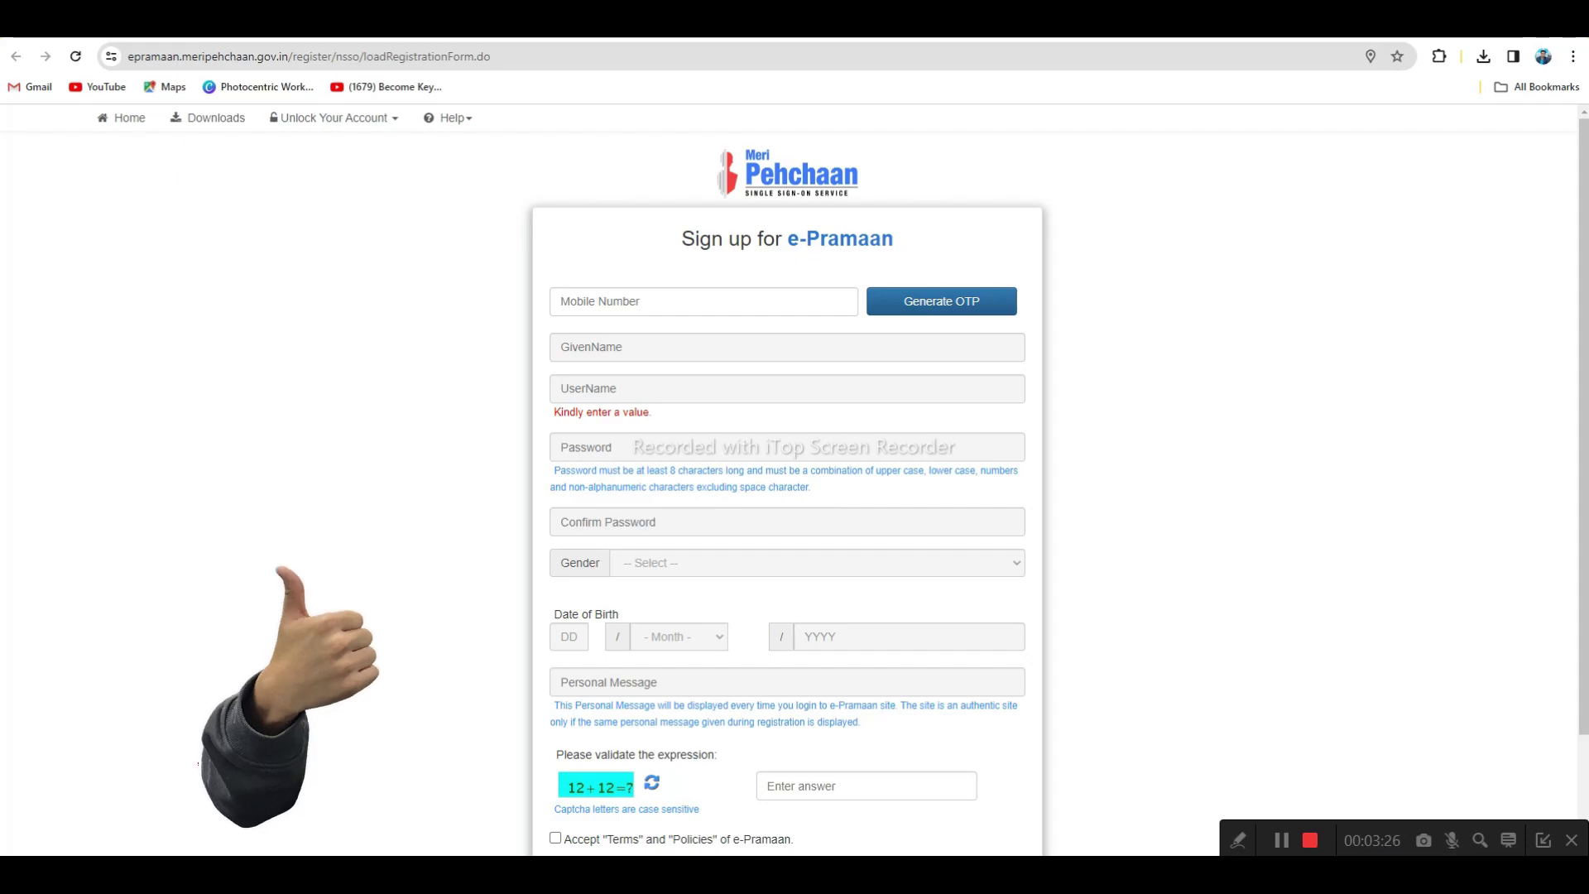
# Edit the draft password in the 'PMS Login Pass' note and hide Notepad again
pyautogui.click(878, 874)
pyautogui.moveTo(619, 650); pyautogui.dragTo(565, 629)
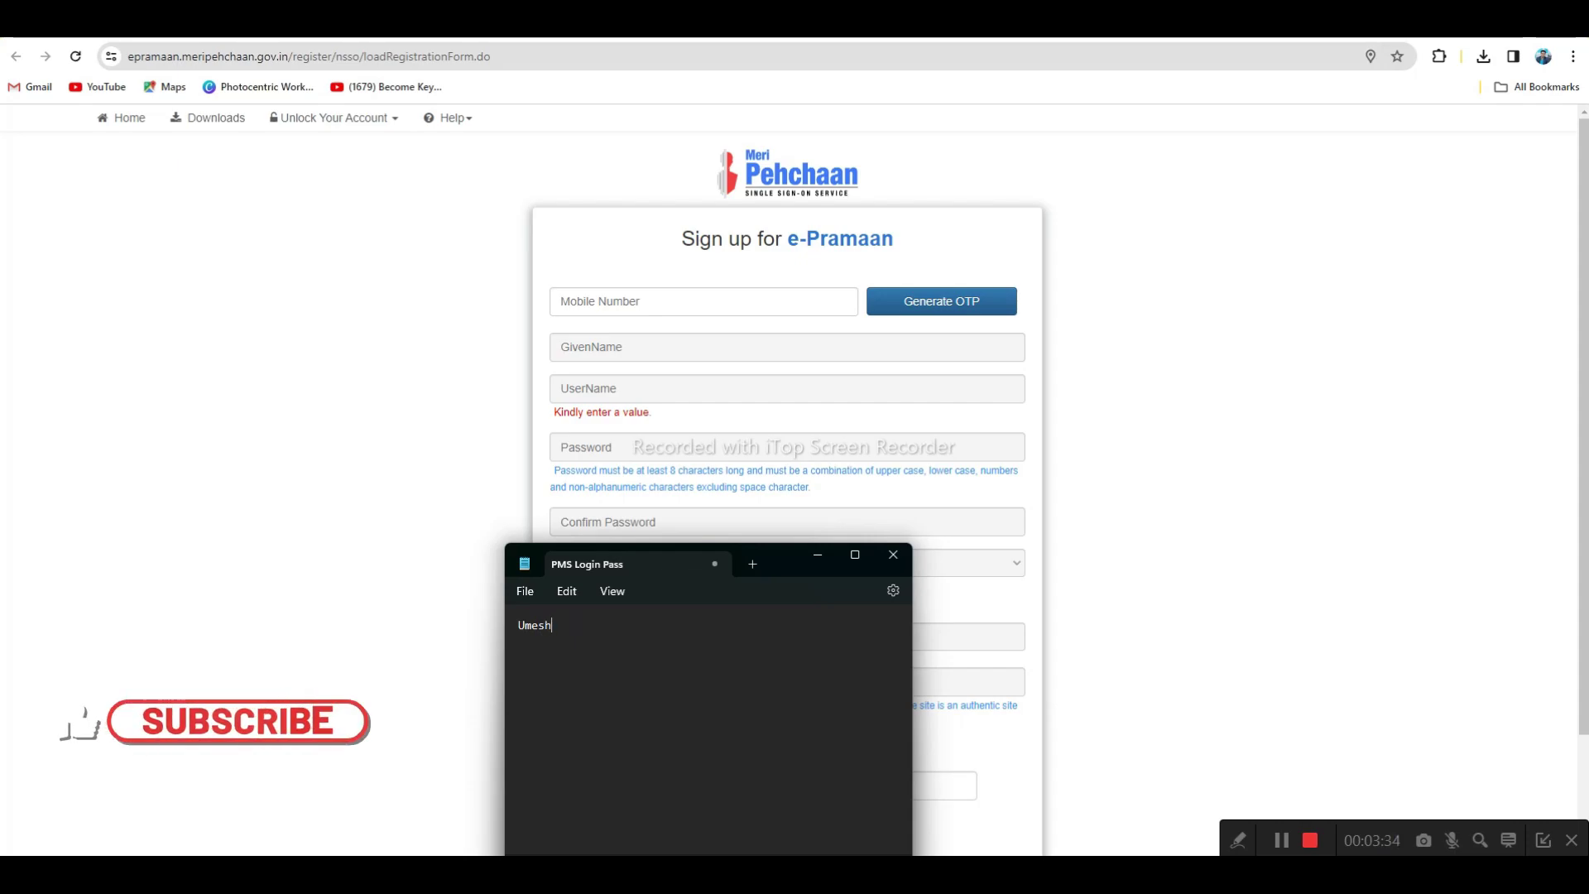
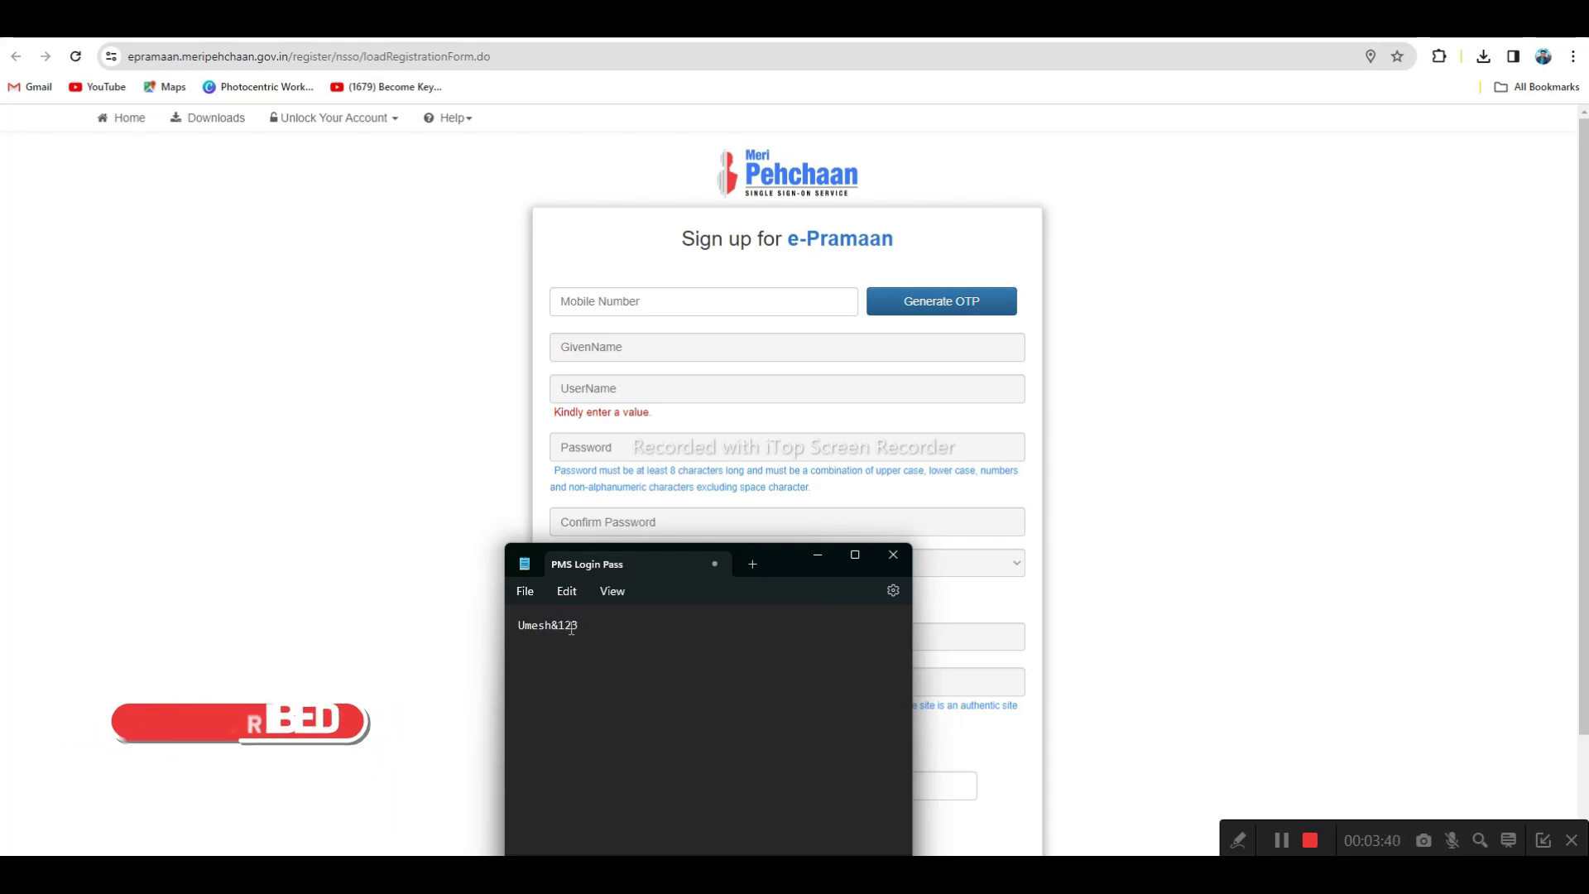
pyautogui.click(817, 556)
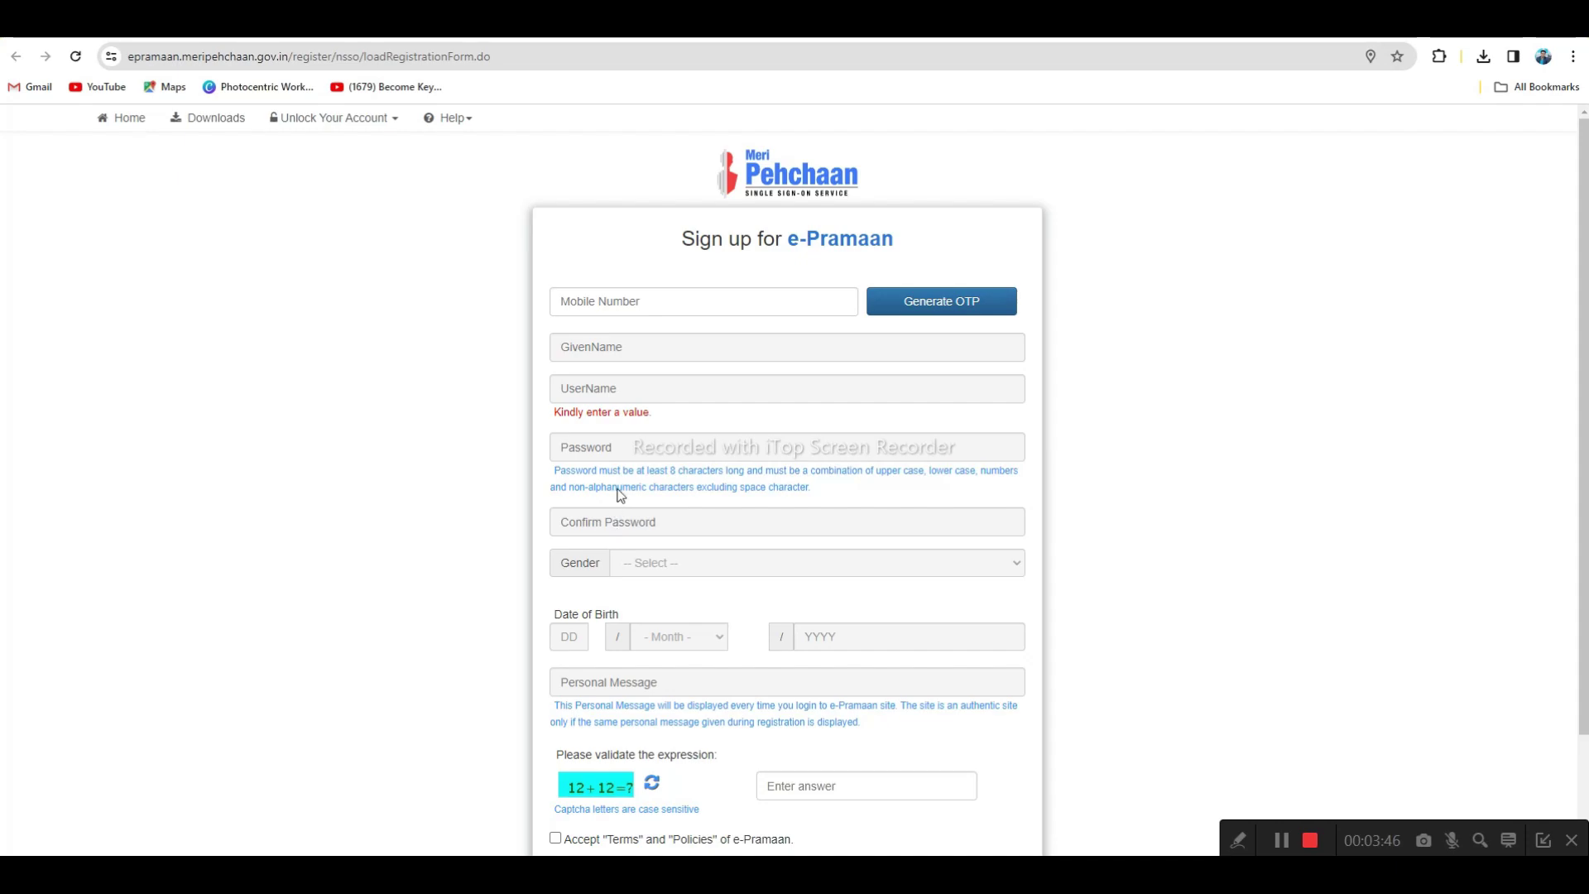
# Set gender to Male on the sign-up form and move down to the personal message field
pyautogui.click(663, 563)
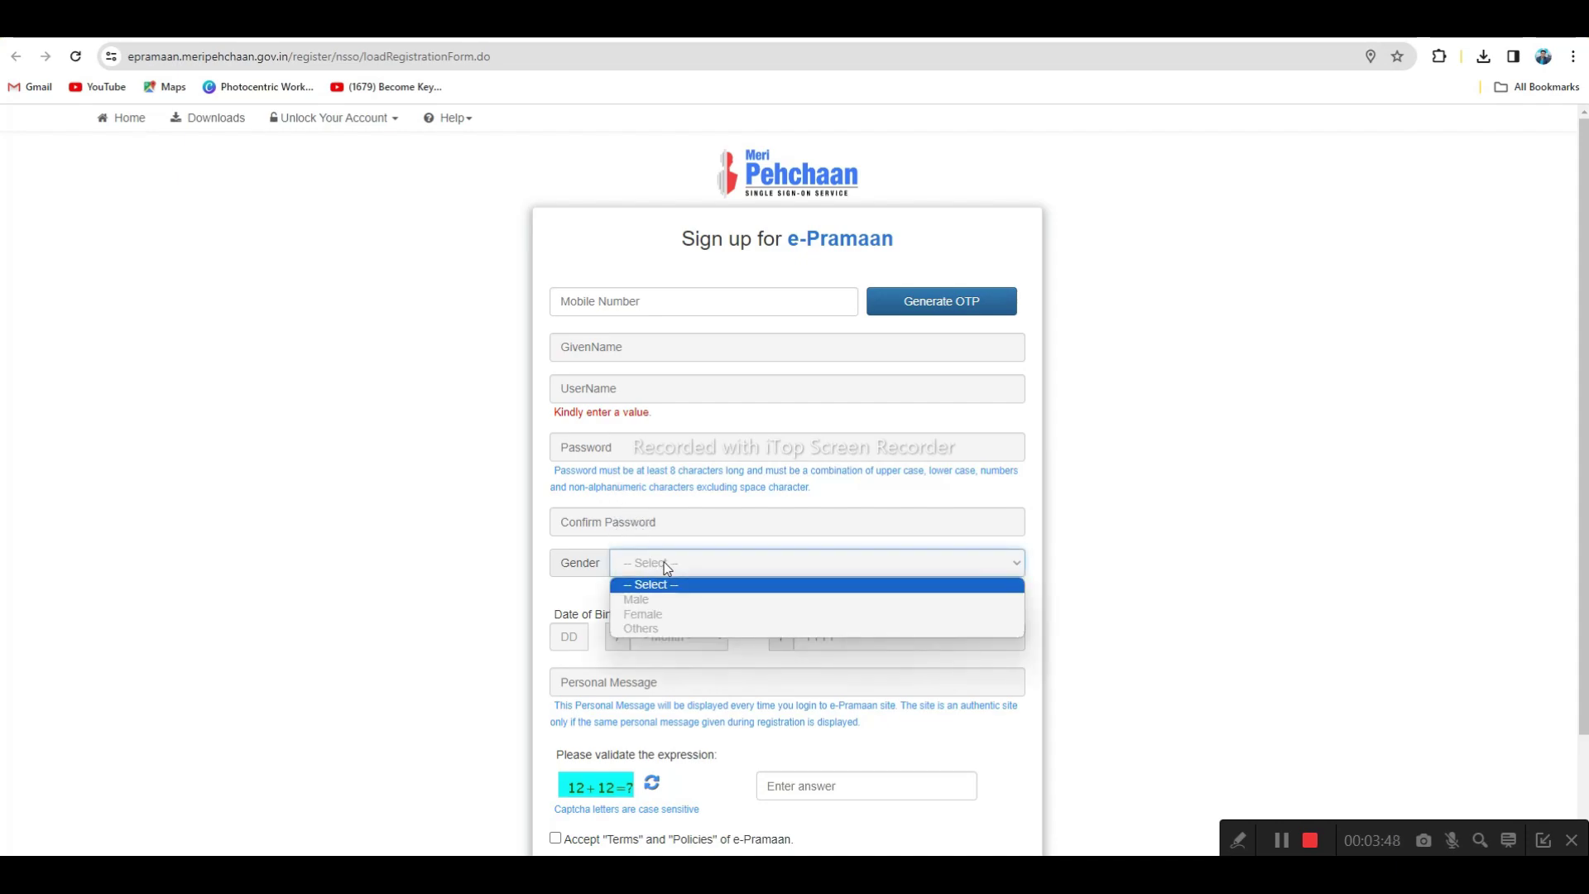
pyautogui.click(650, 606)
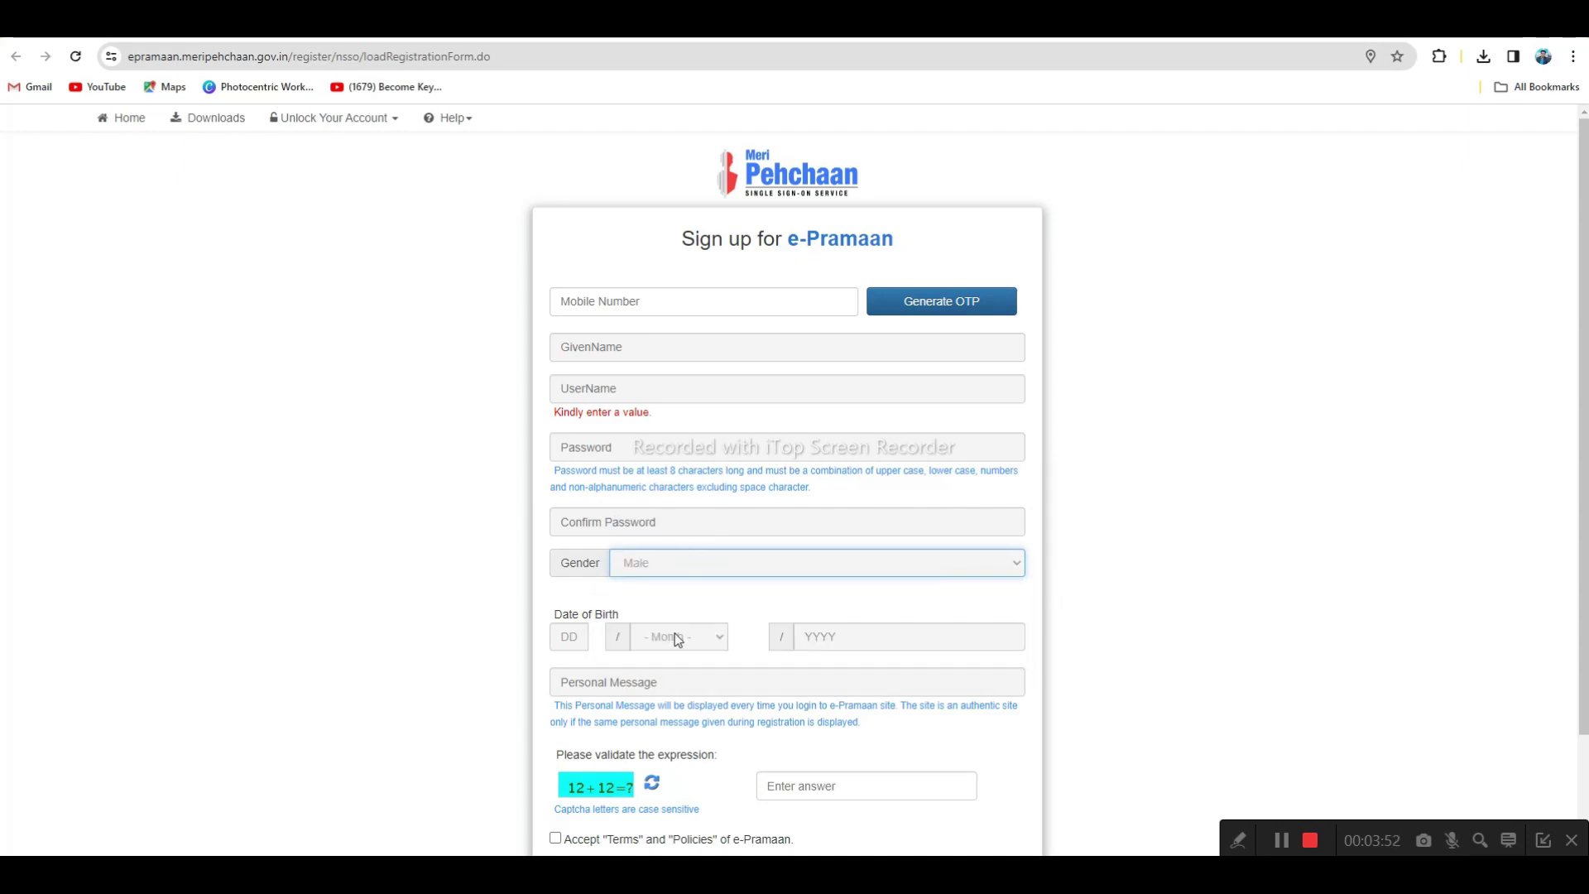
pyautogui.scroll(-1, 710, 641)
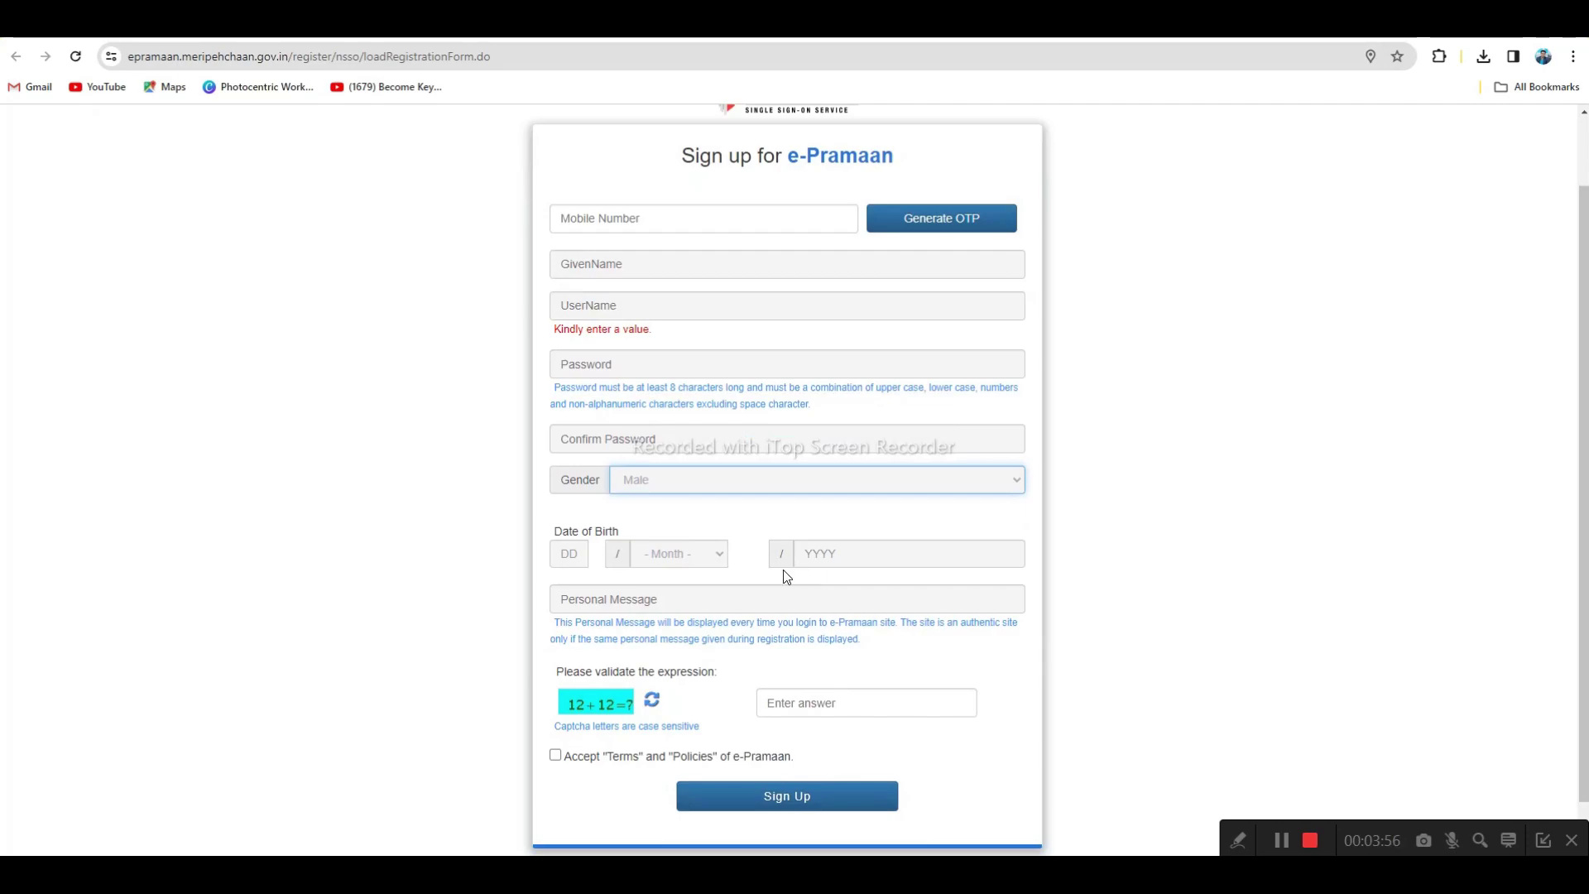
pyautogui.scroll(-1, 674, 581)
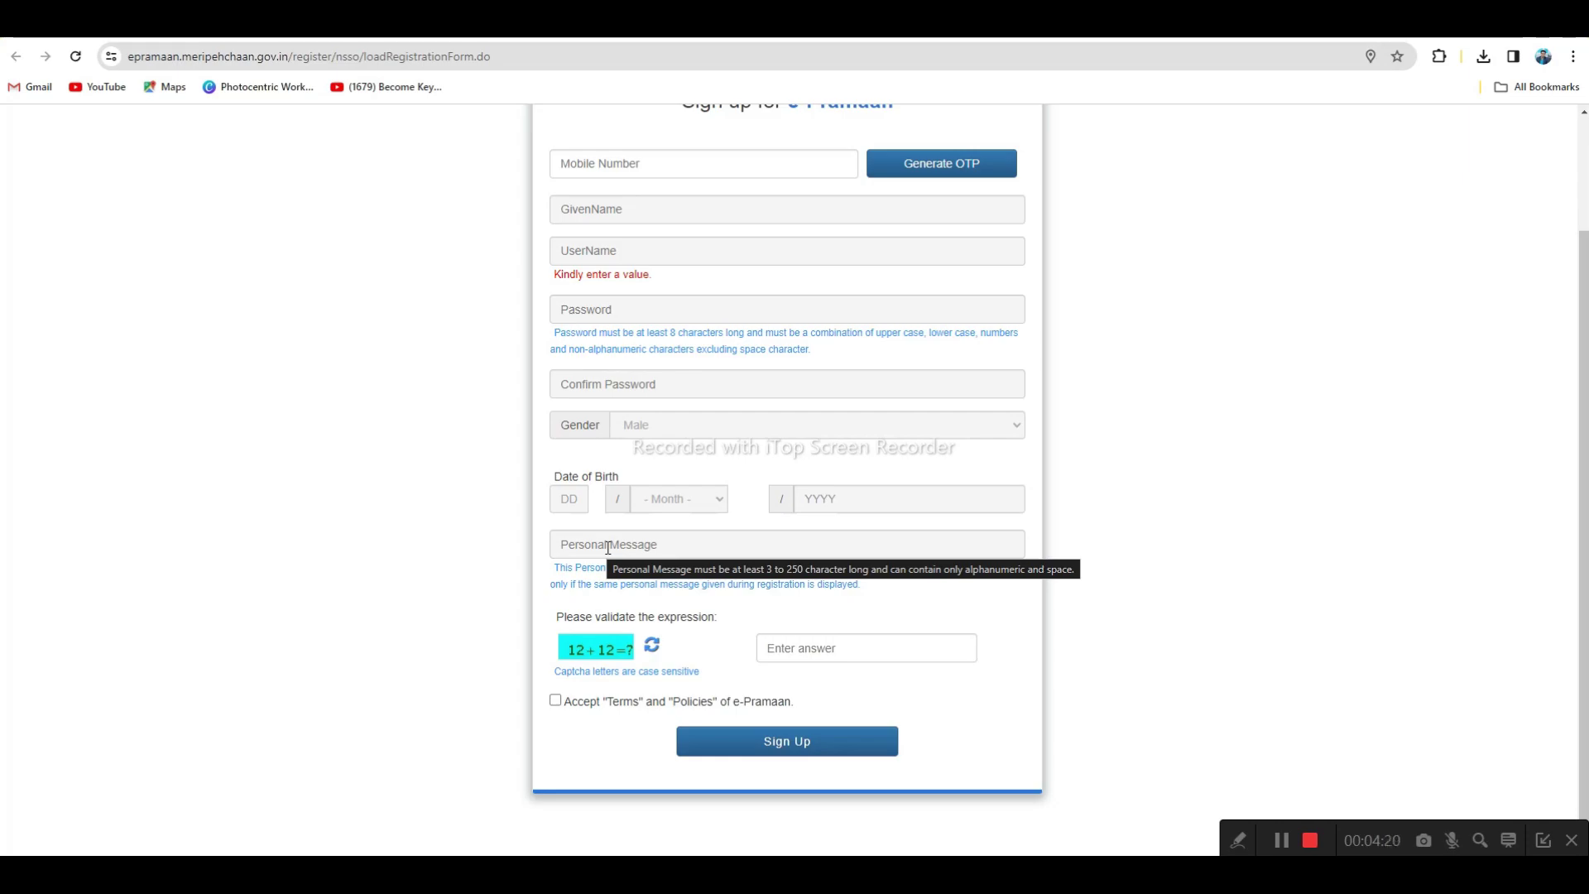
pyautogui.click(608, 547)
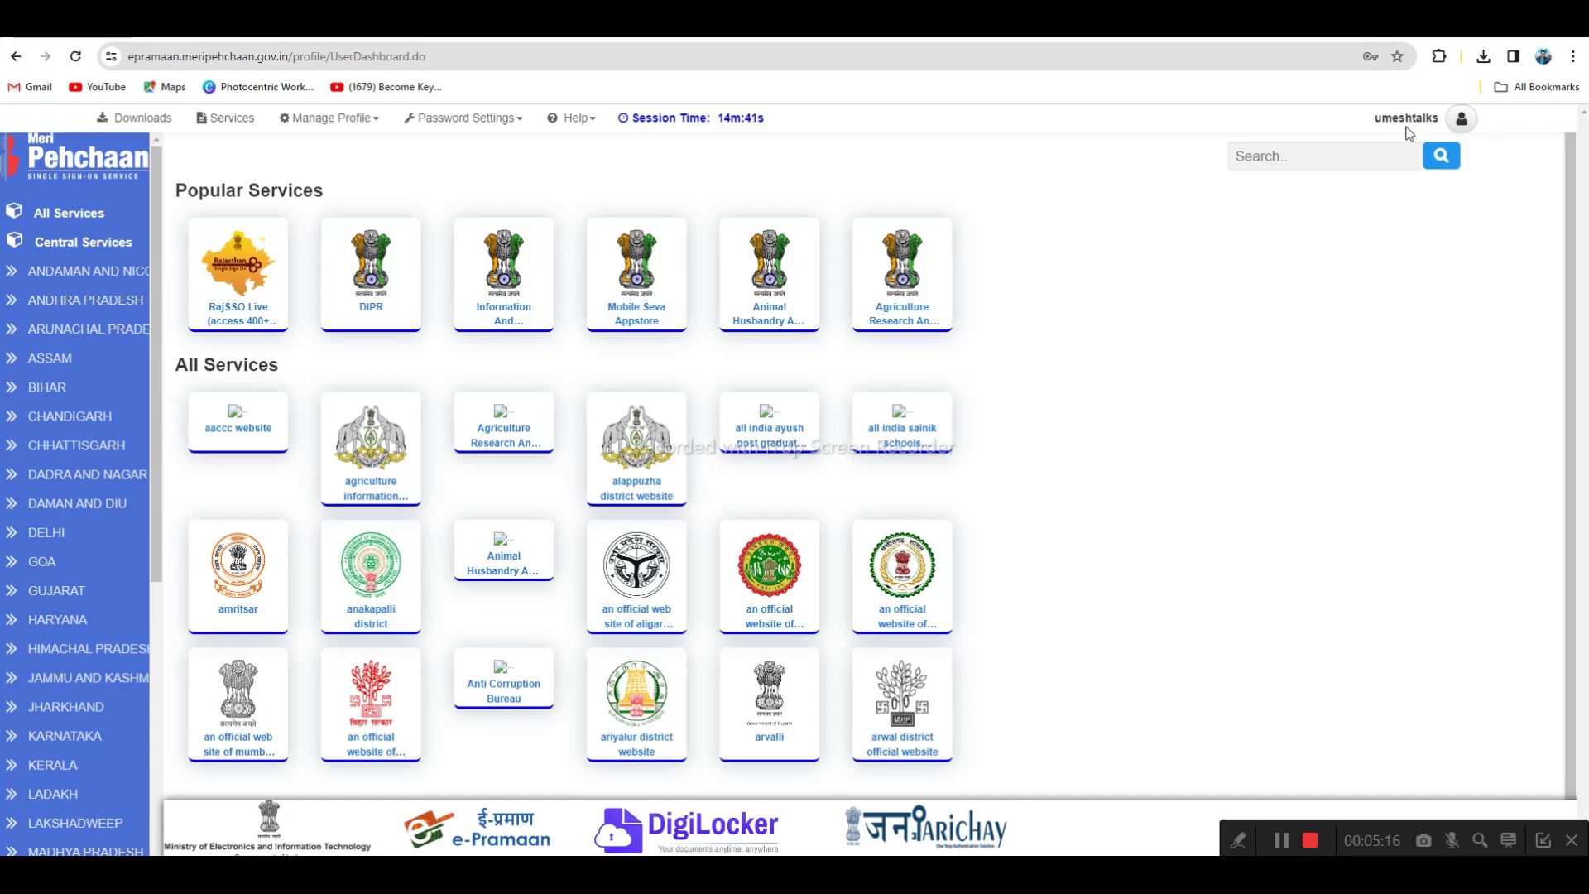
# View the e-Pramaan account details, then list Central Services like digilocker and janparichay
pyautogui.click(1462, 121)
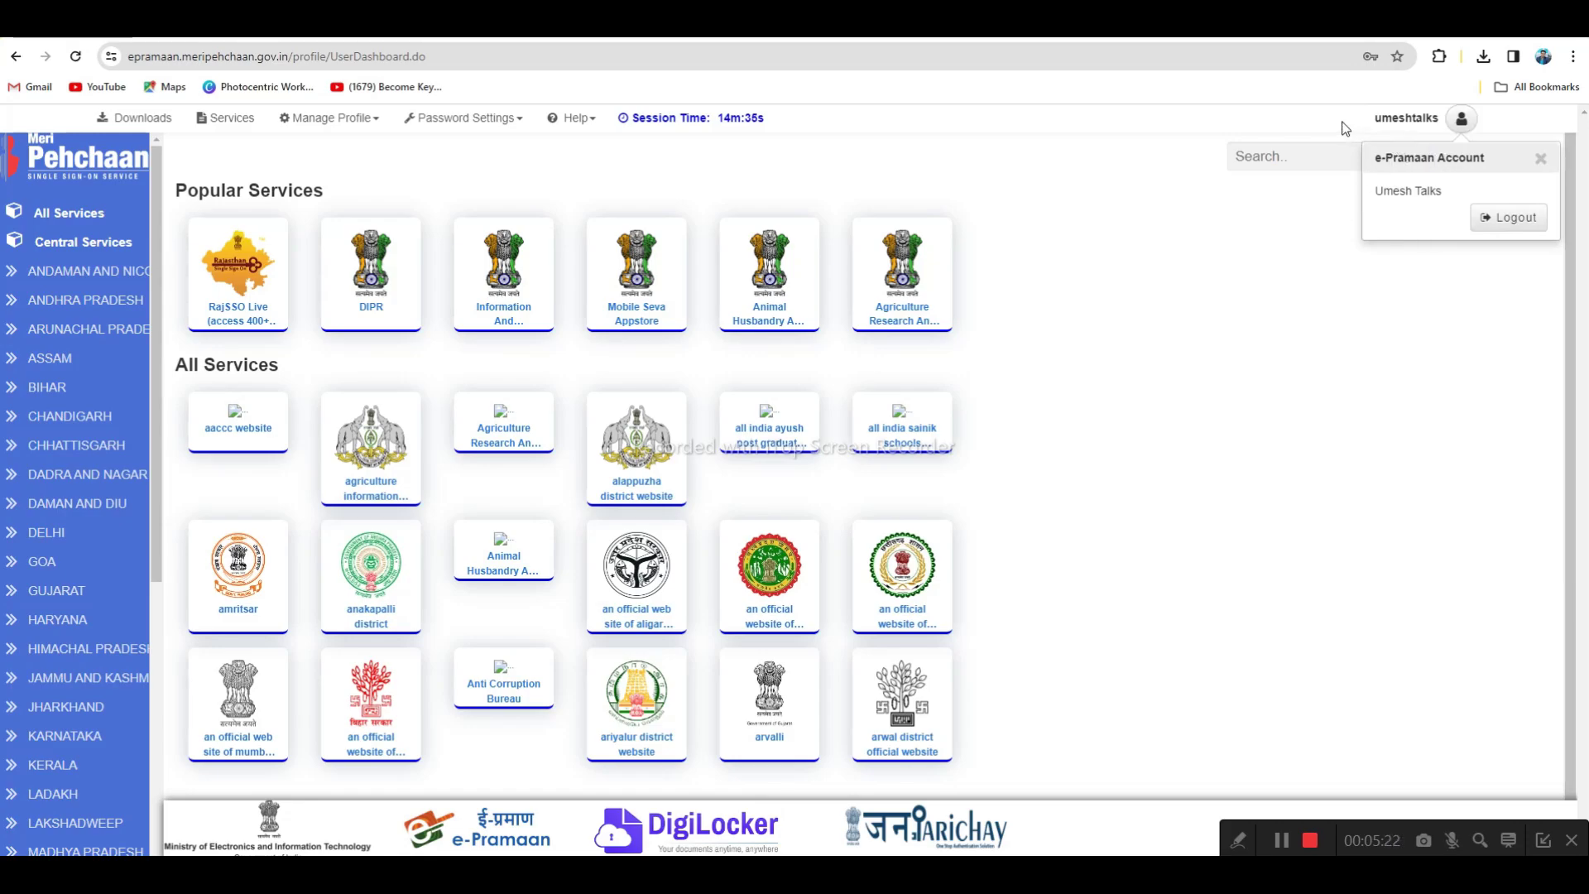
pyautogui.click(1538, 161)
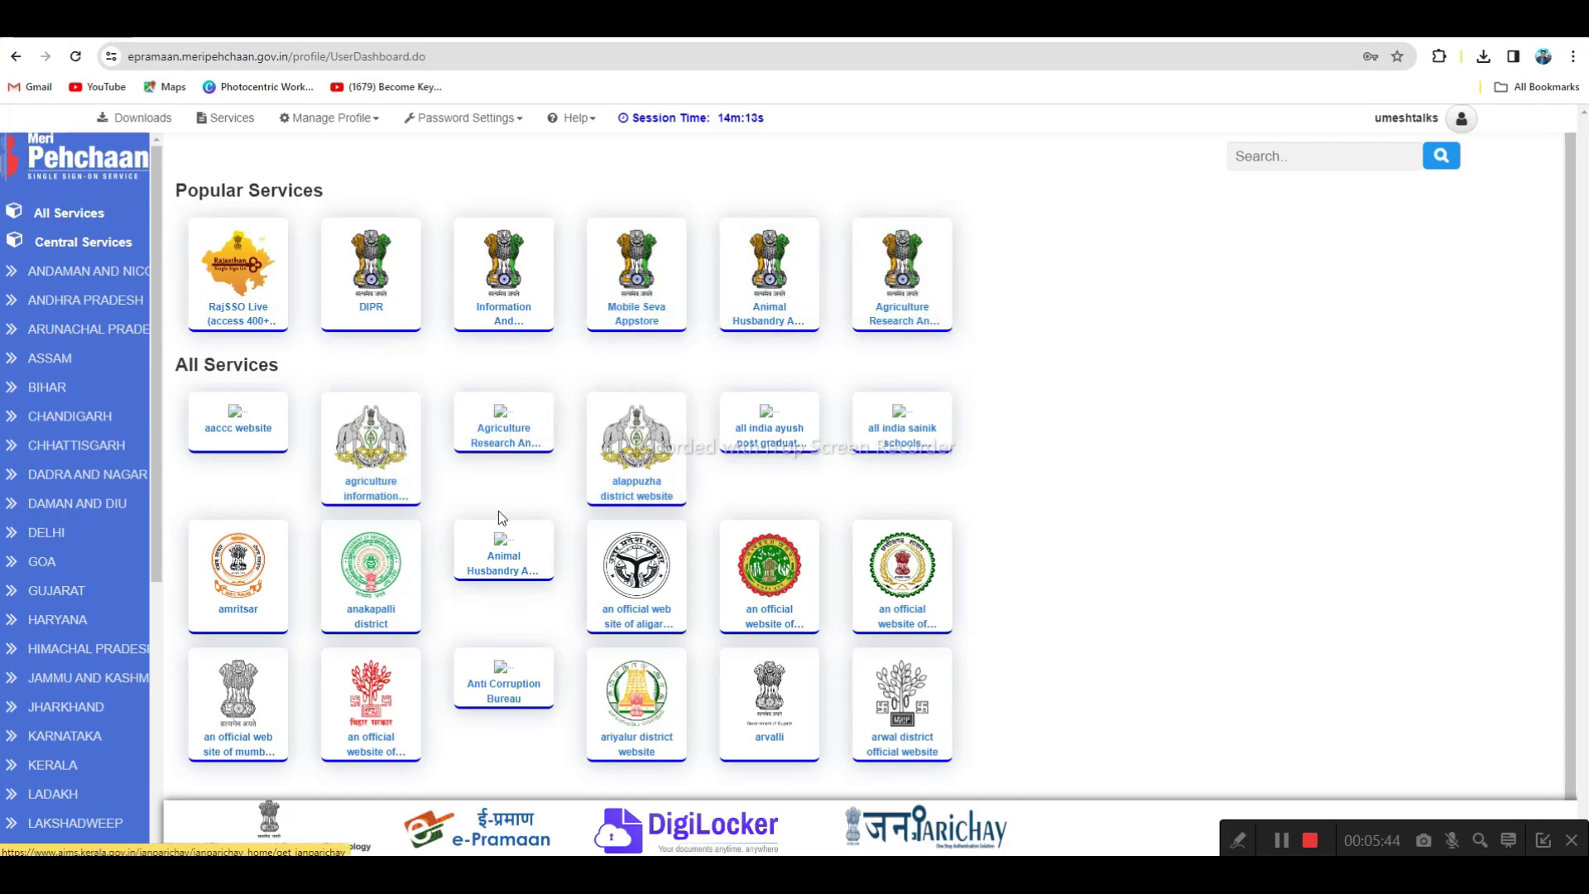
pyautogui.scroll(-1, 770, 579)
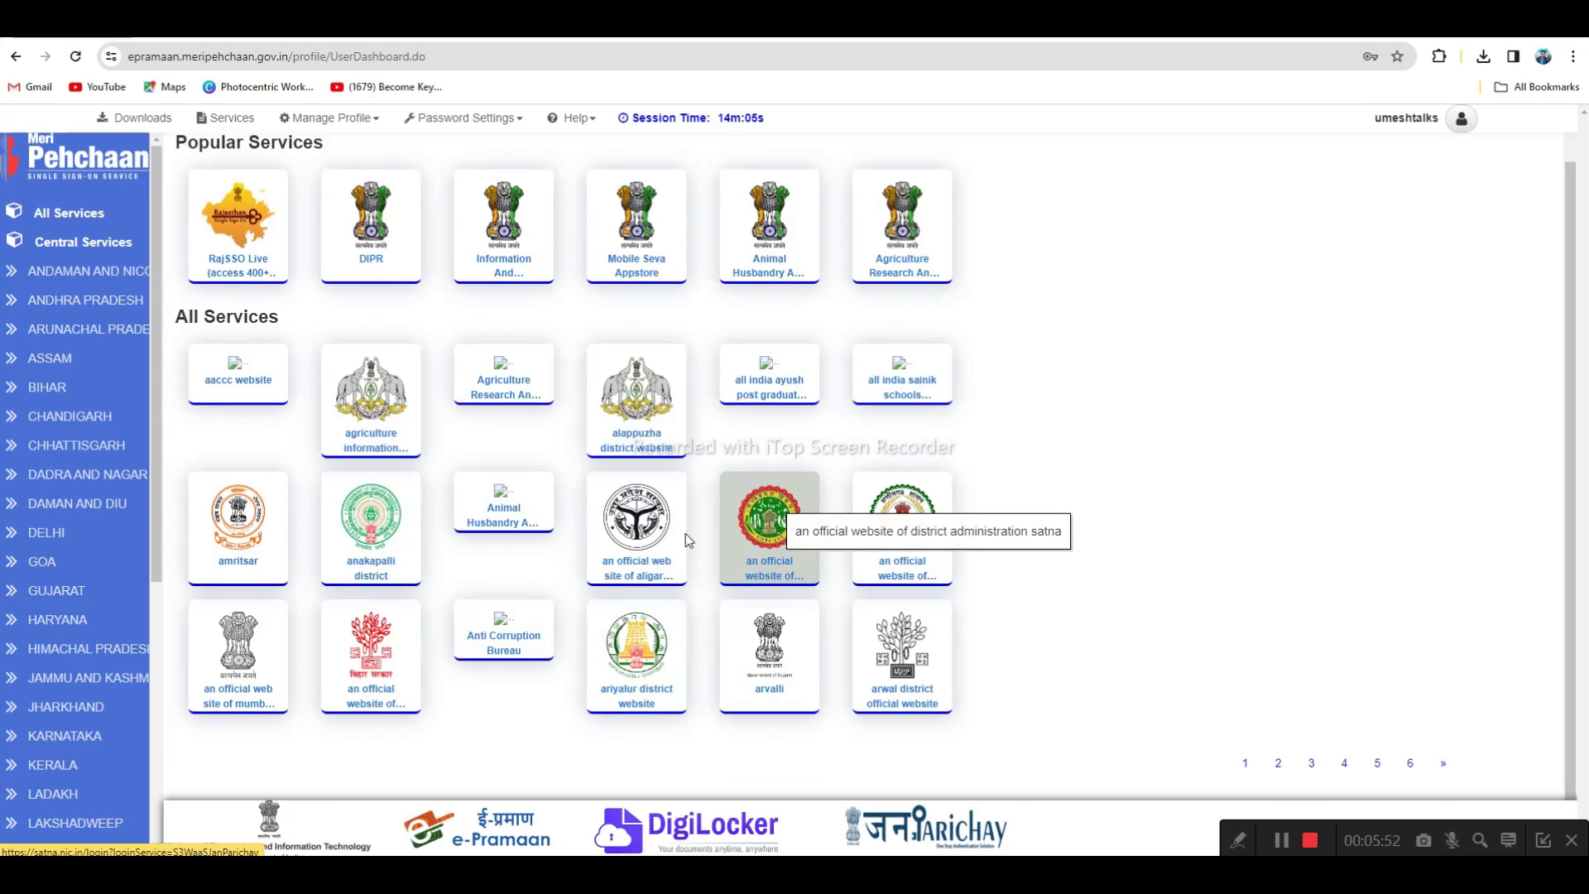
pyautogui.click(101, 253)
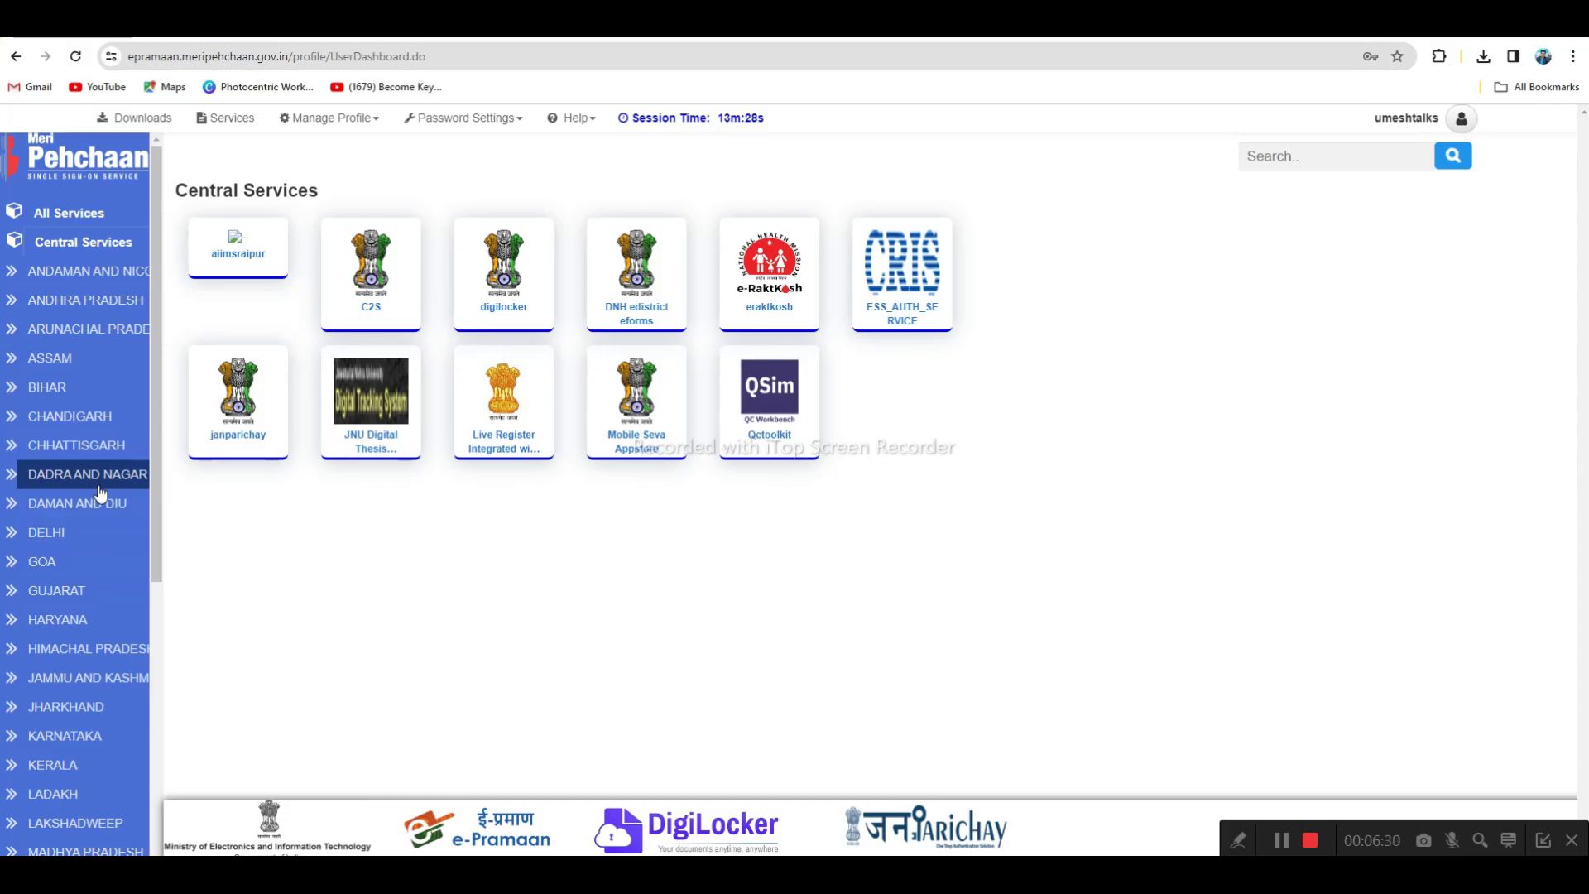
# Under BIHAR, try the ration card service, then launch bihar serviceplus from the dashboard
pyautogui.click(89, 400)
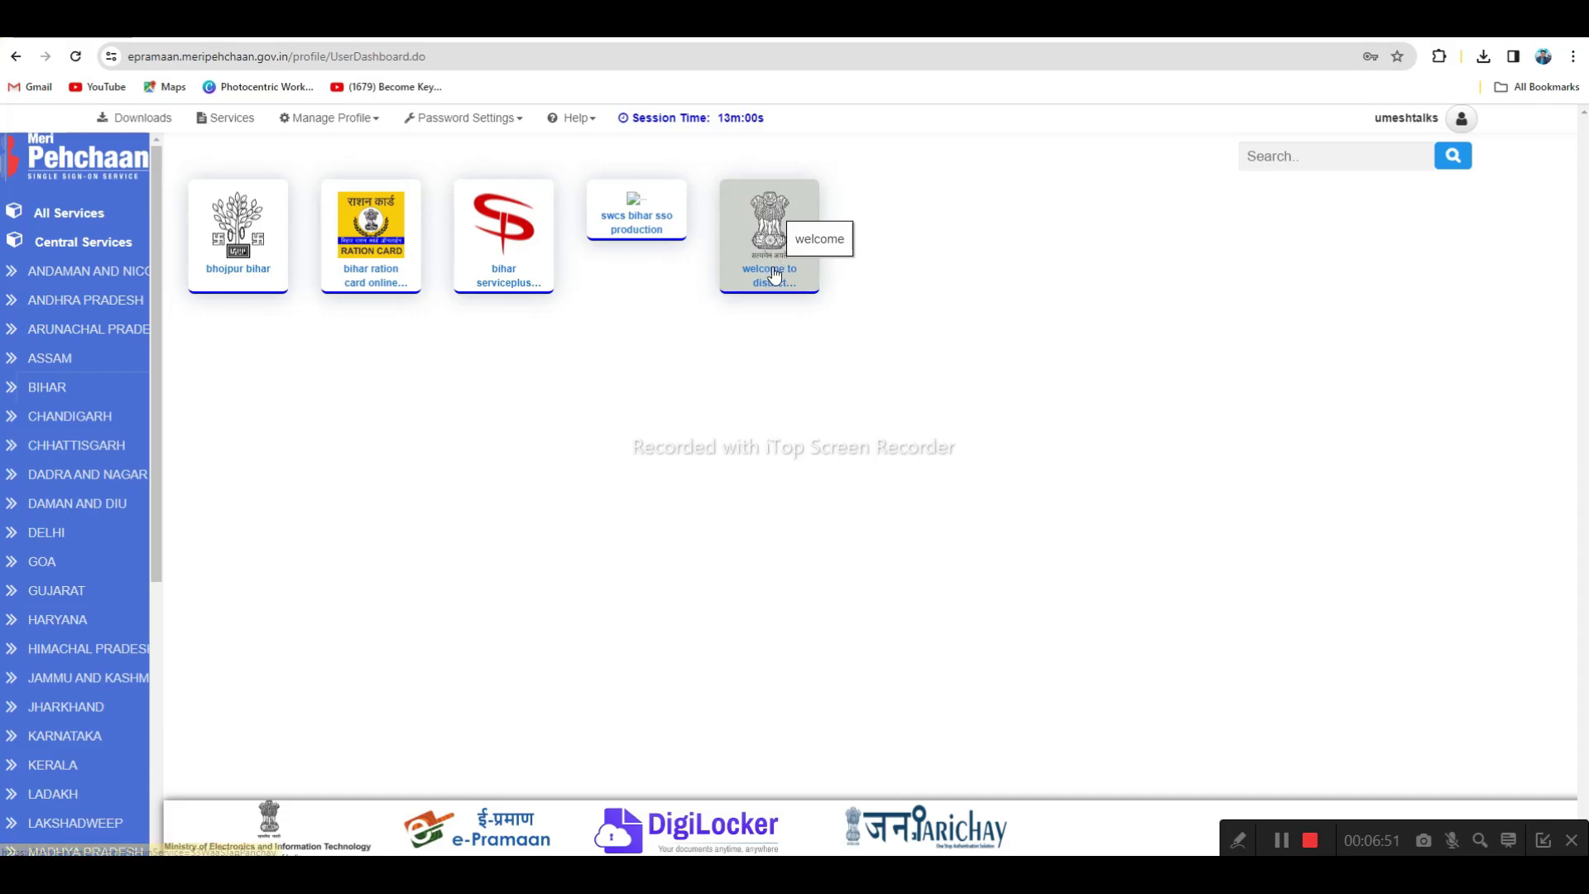
pyautogui.click(371, 282)
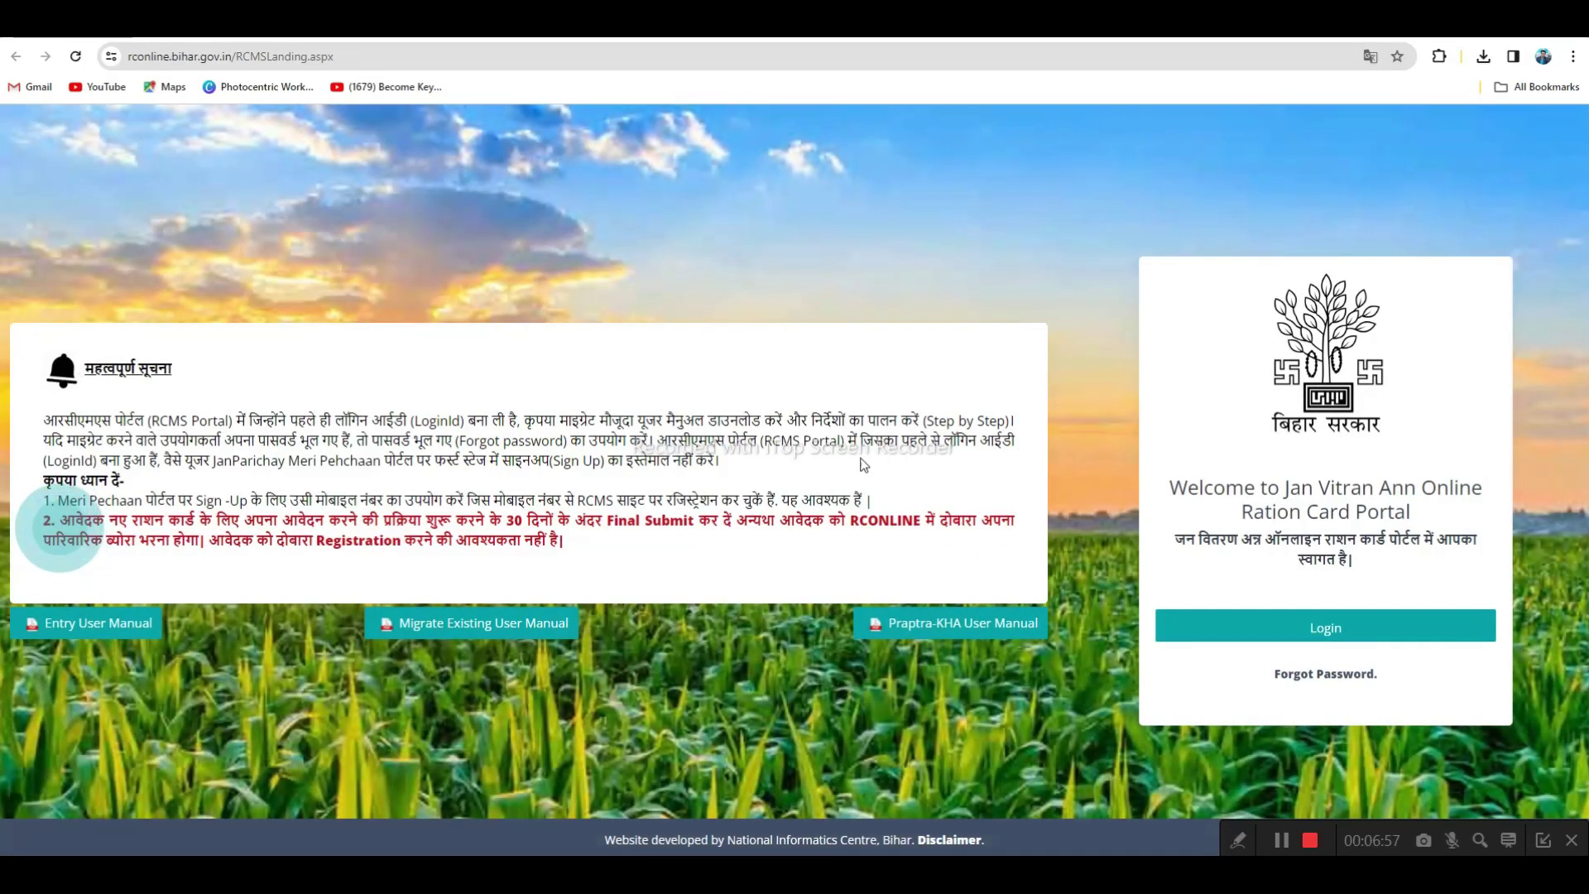
pyautogui.click(530, 23)
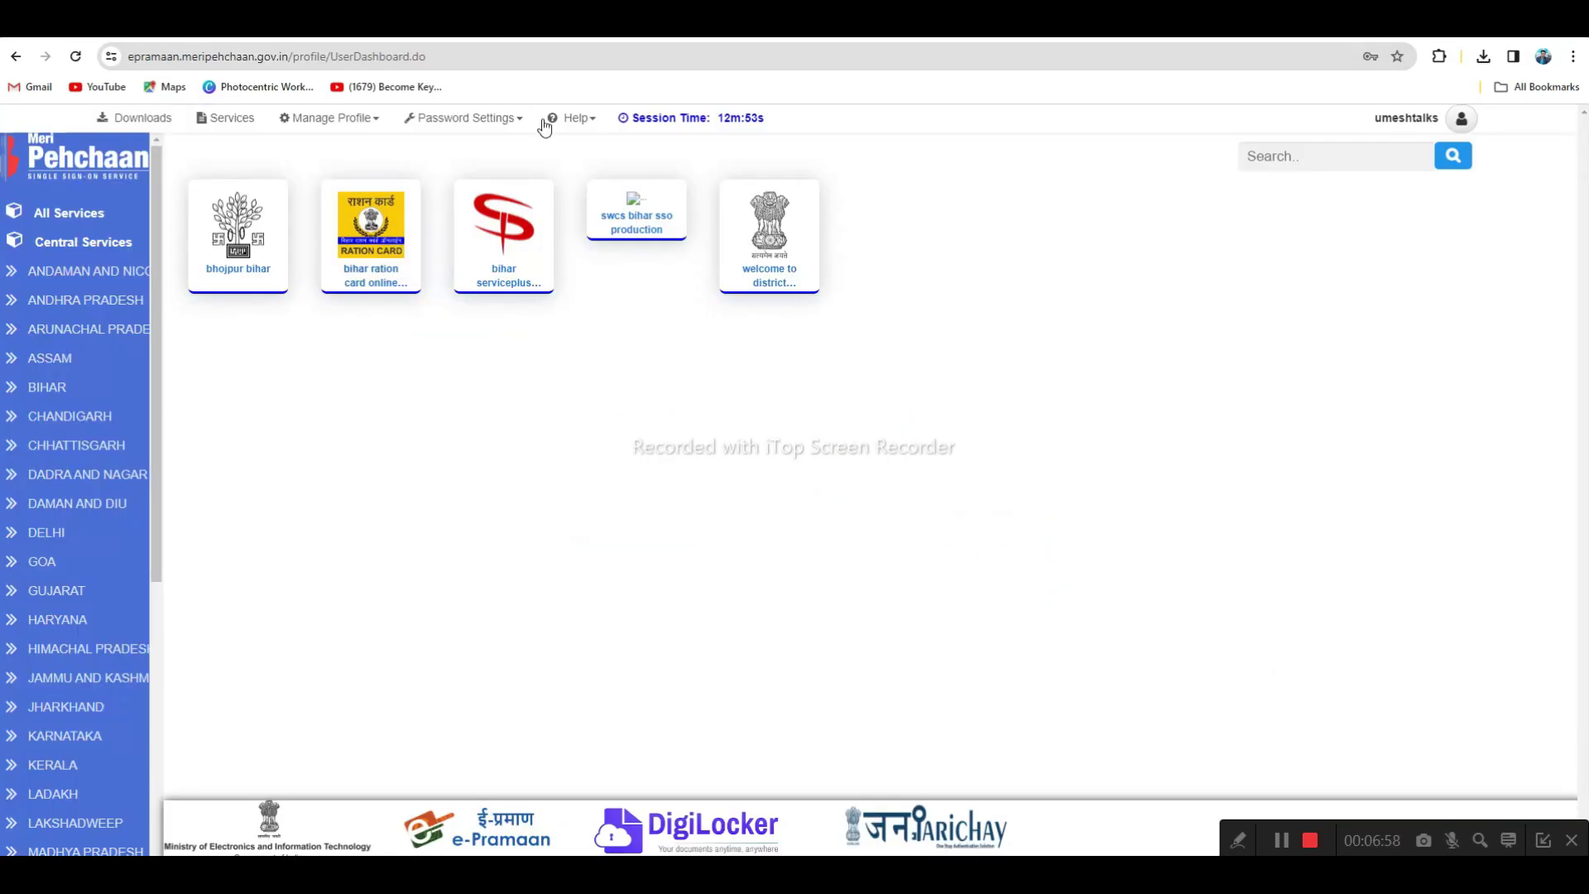
pyautogui.click(500, 253)
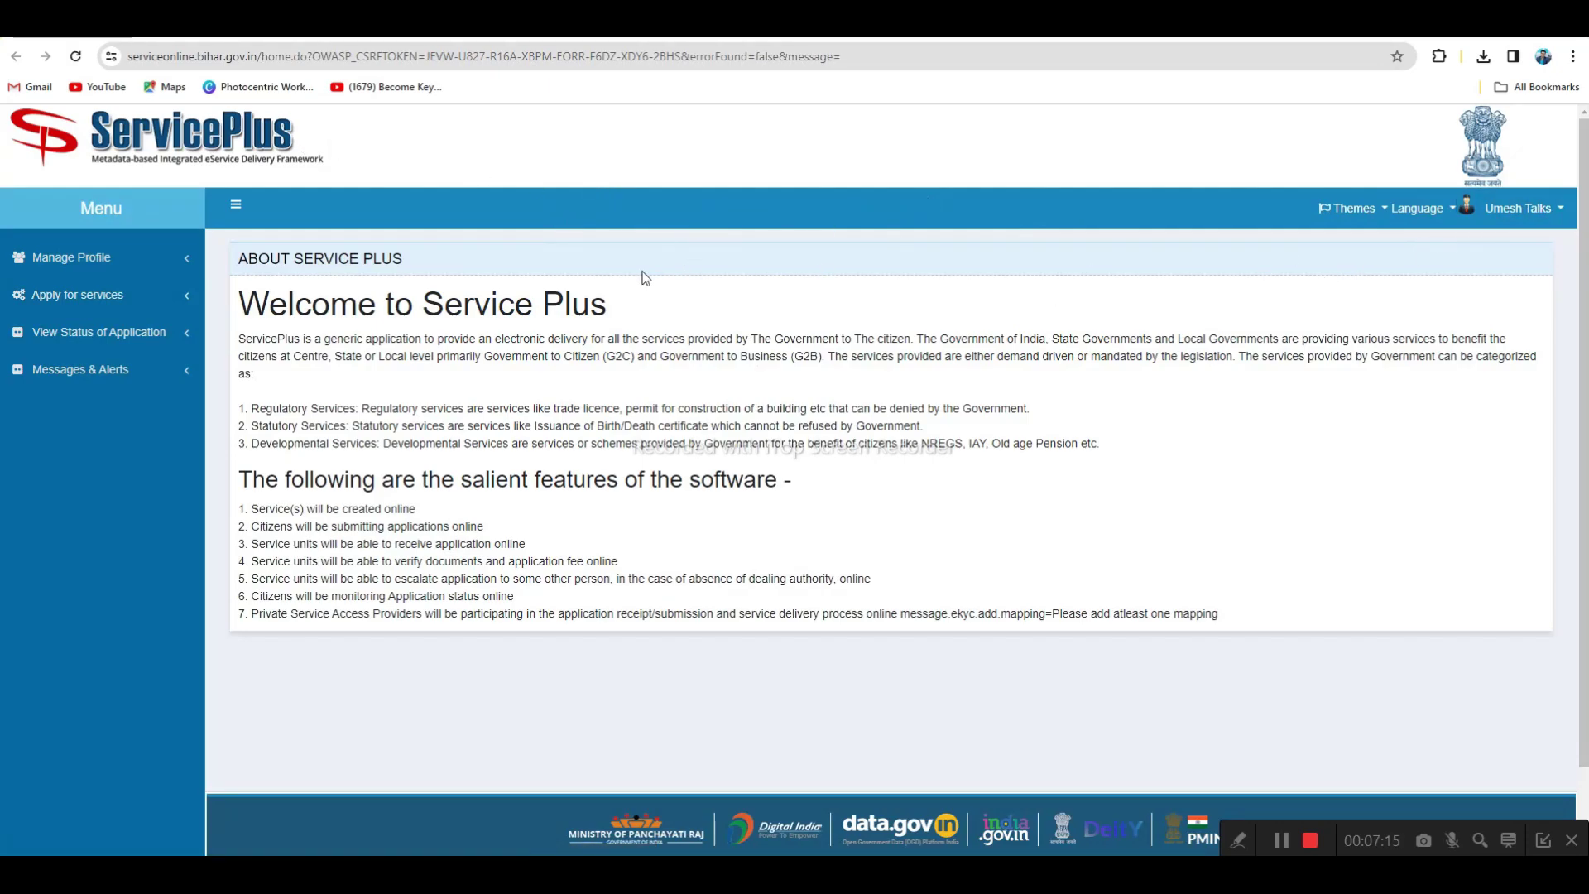
# Browse ServicePlus's full available-services list, then open the Lakhisarai welcome-to-district tile from the dashboard
pyautogui.click(88, 299)
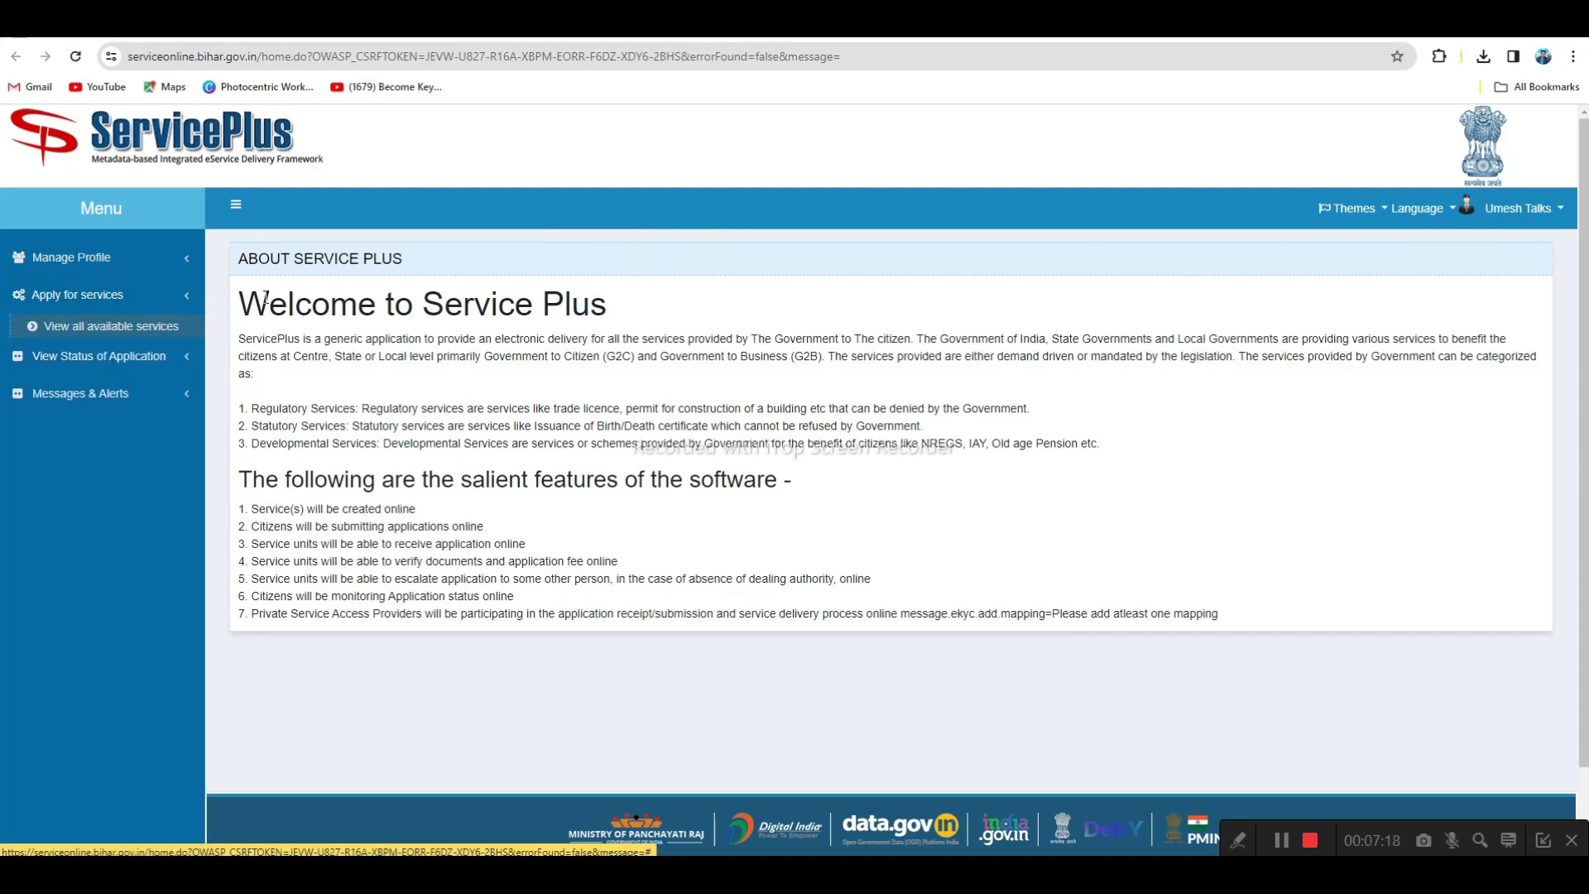
pyautogui.click(158, 327)
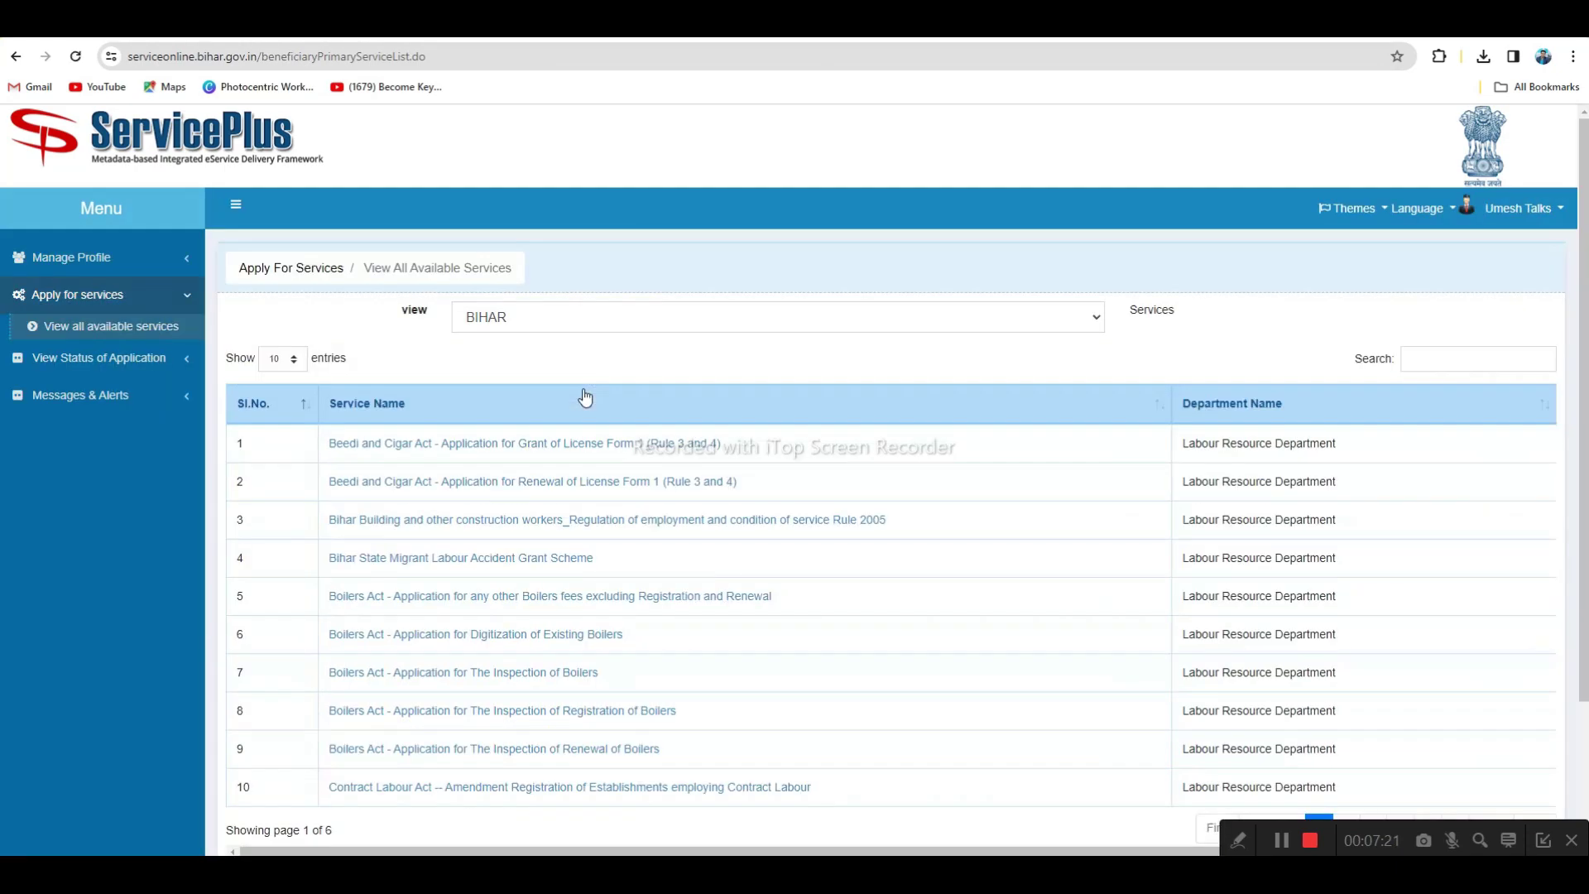
pyautogui.scroll(-1, 585, 397)
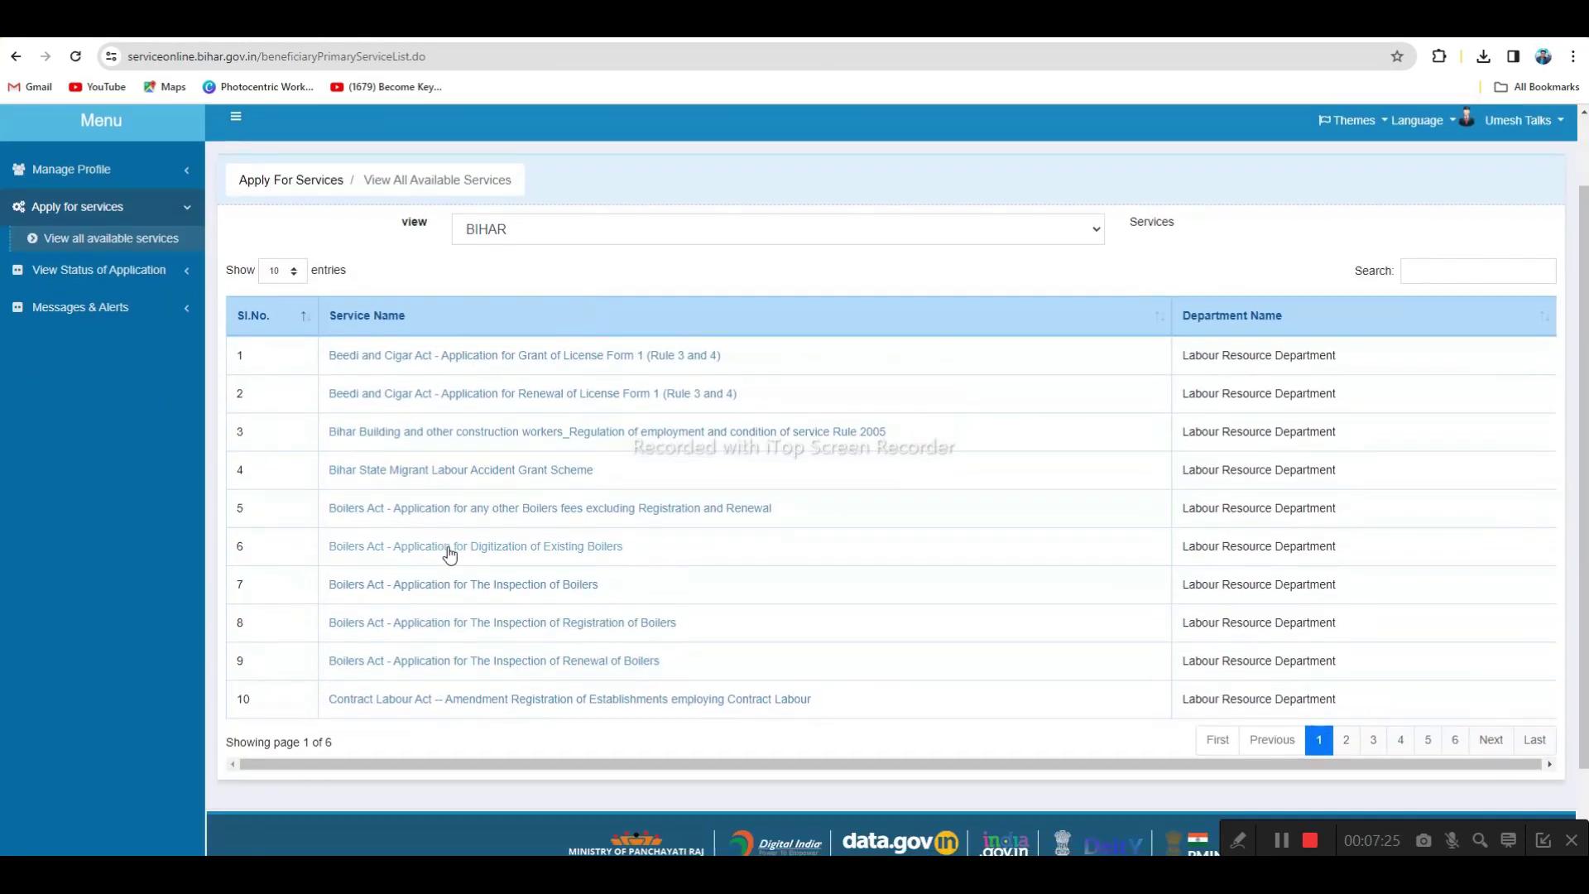
pyautogui.scroll(-2, 735, 610)
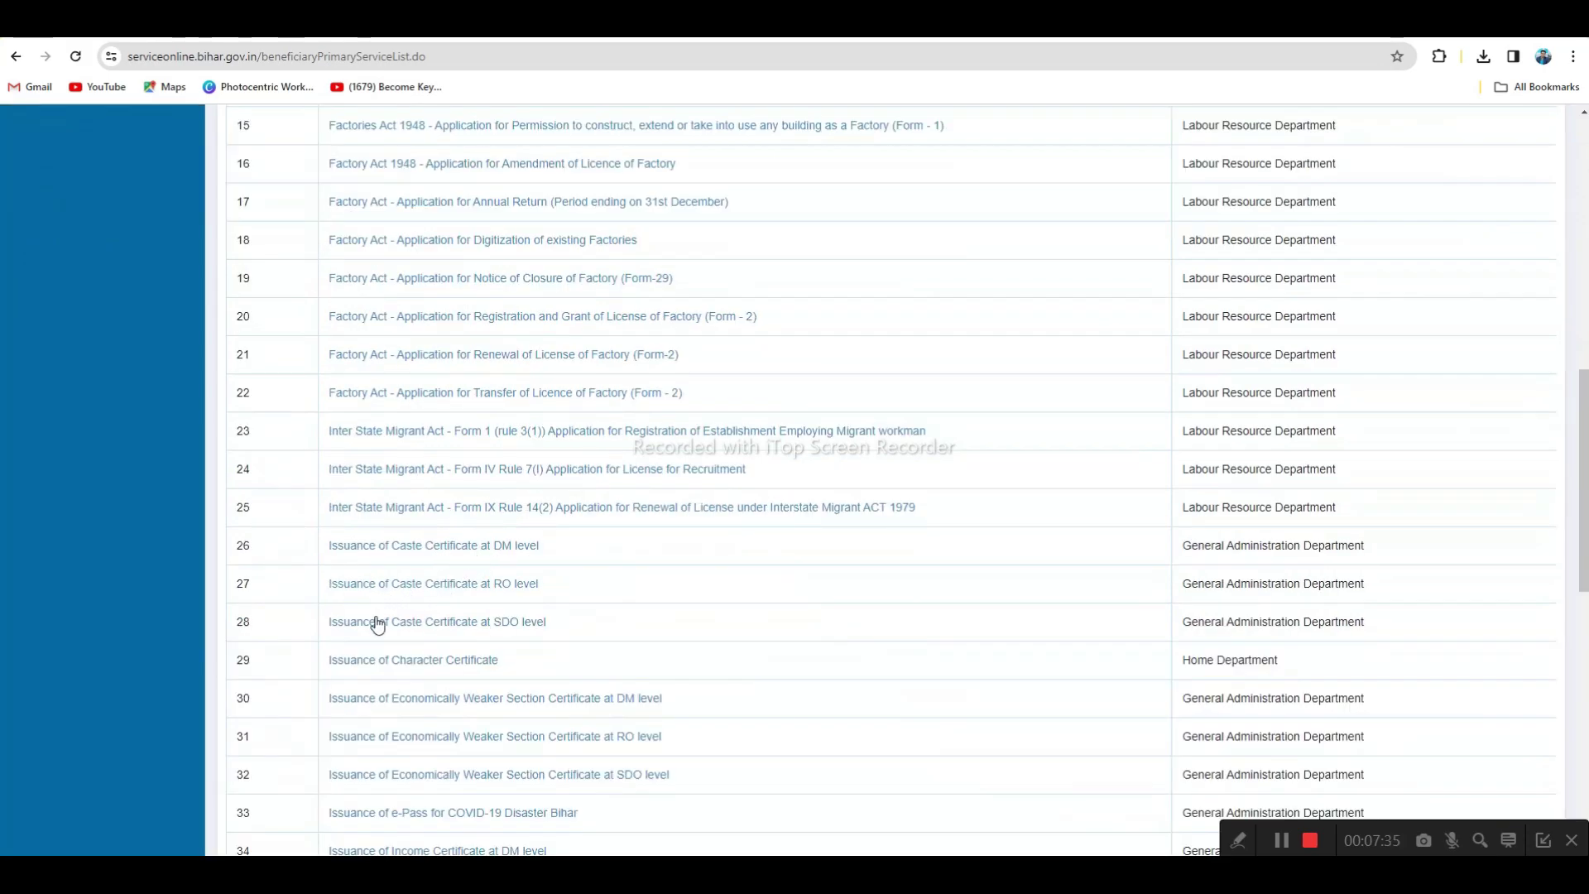
pyautogui.scroll(-1, 476, 672)
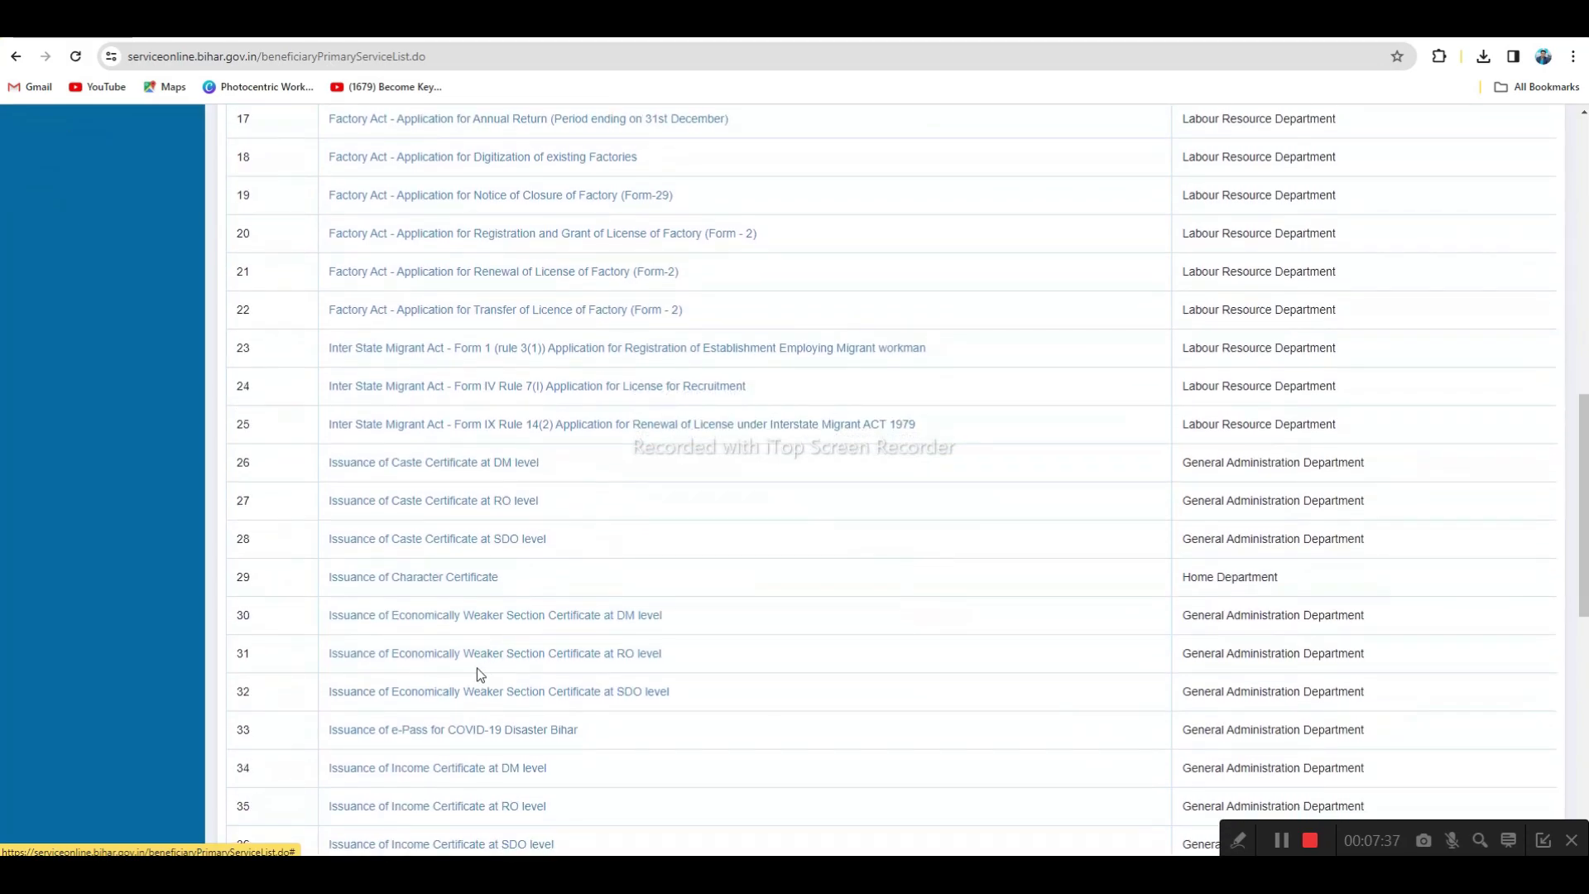
pyautogui.scroll(-1, 574, 637)
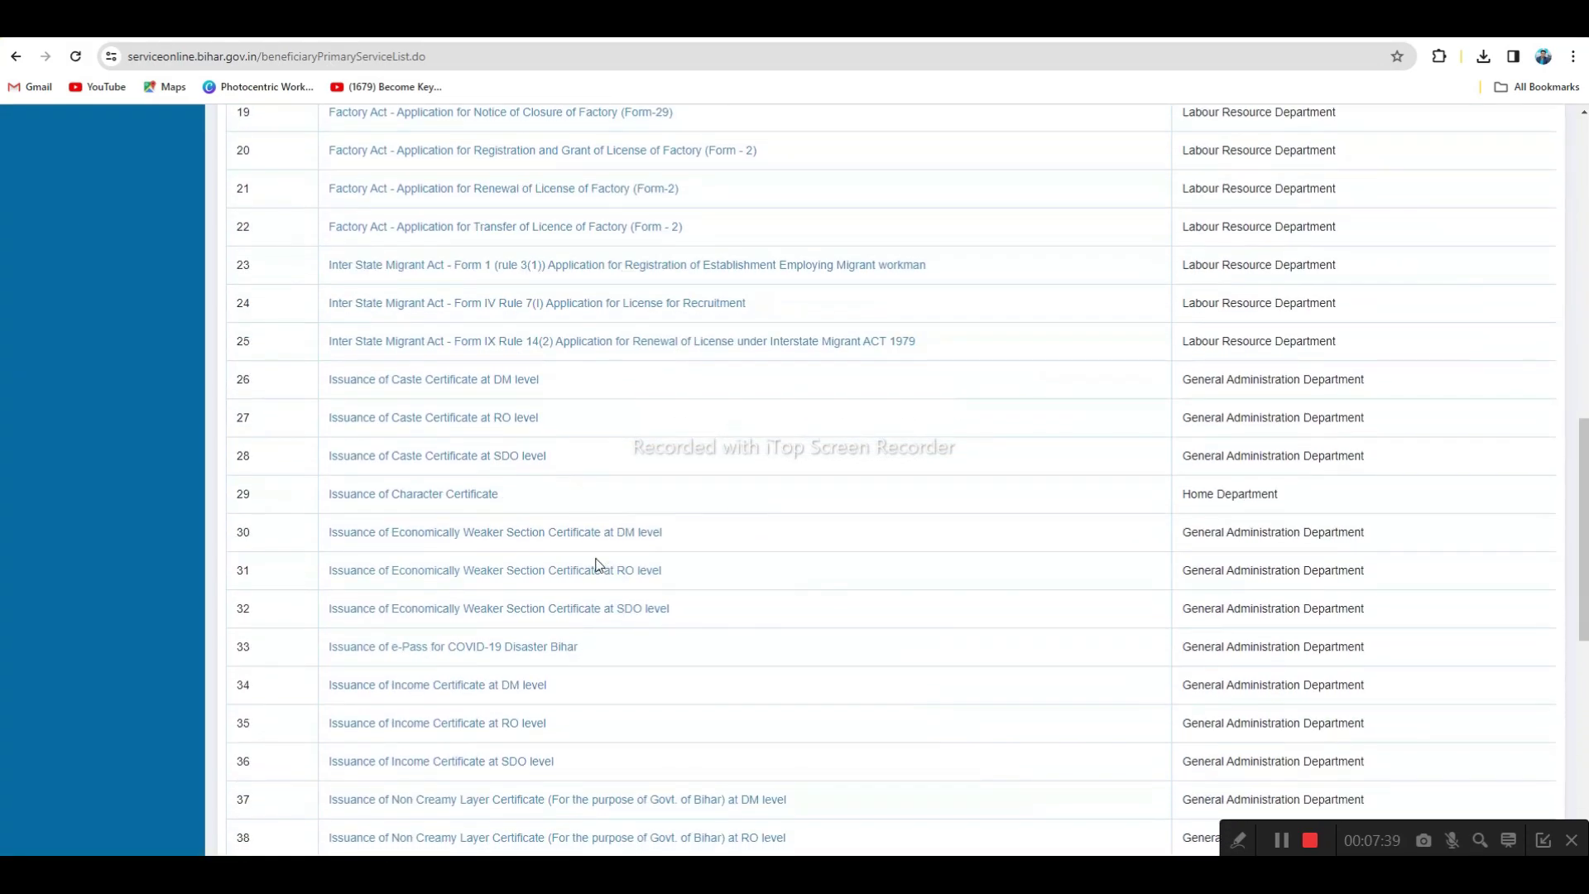
pyautogui.scroll(12, 680, 601)
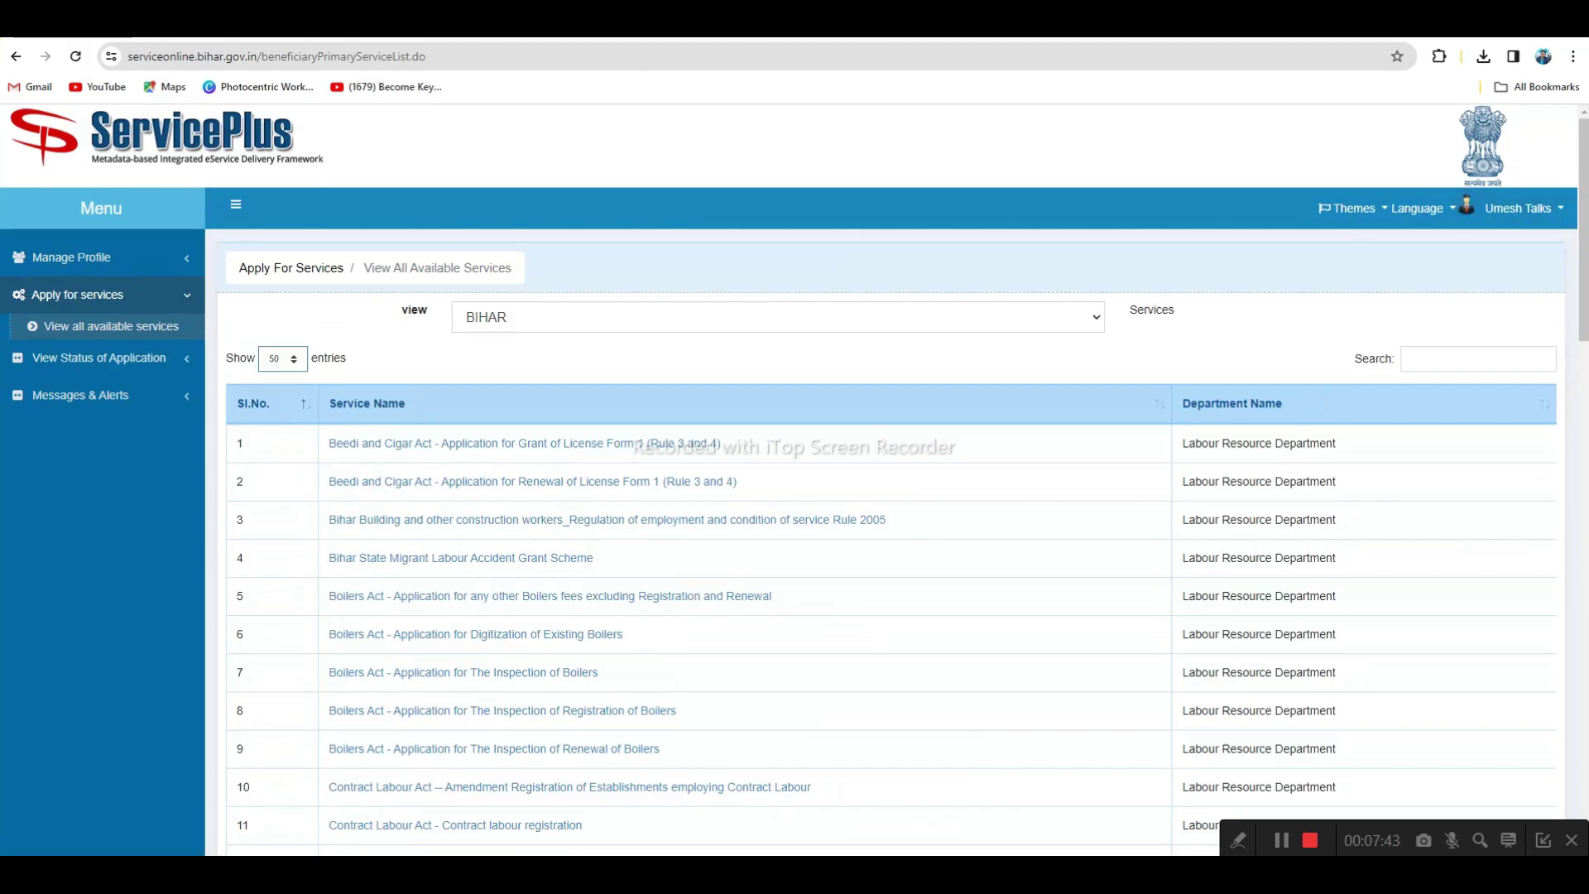
pyautogui.click(289, 23)
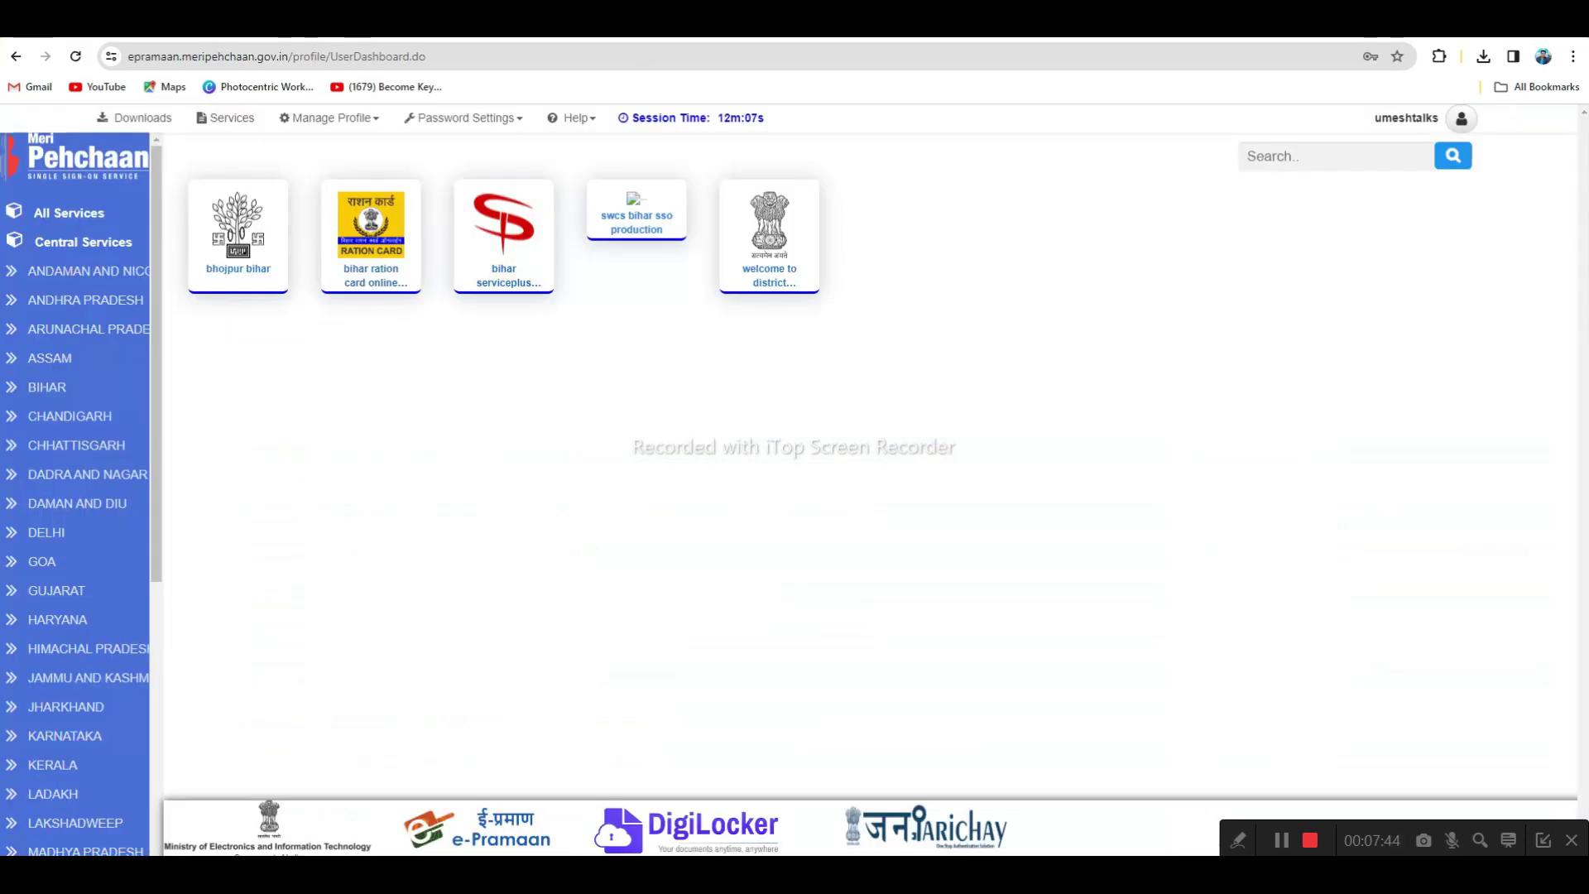
pyautogui.click(757, 266)
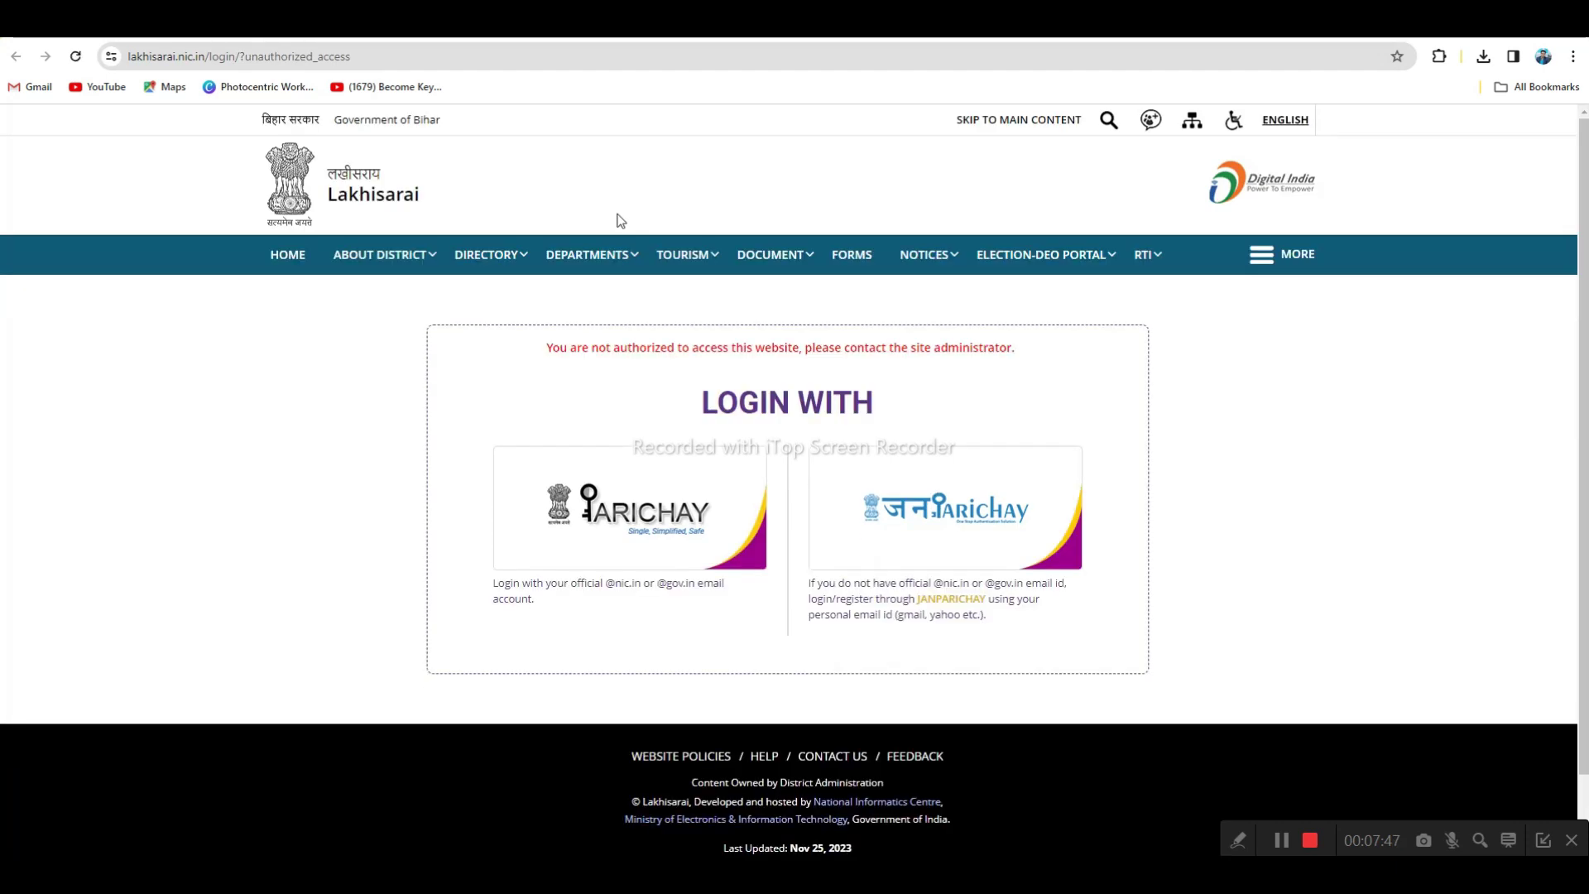